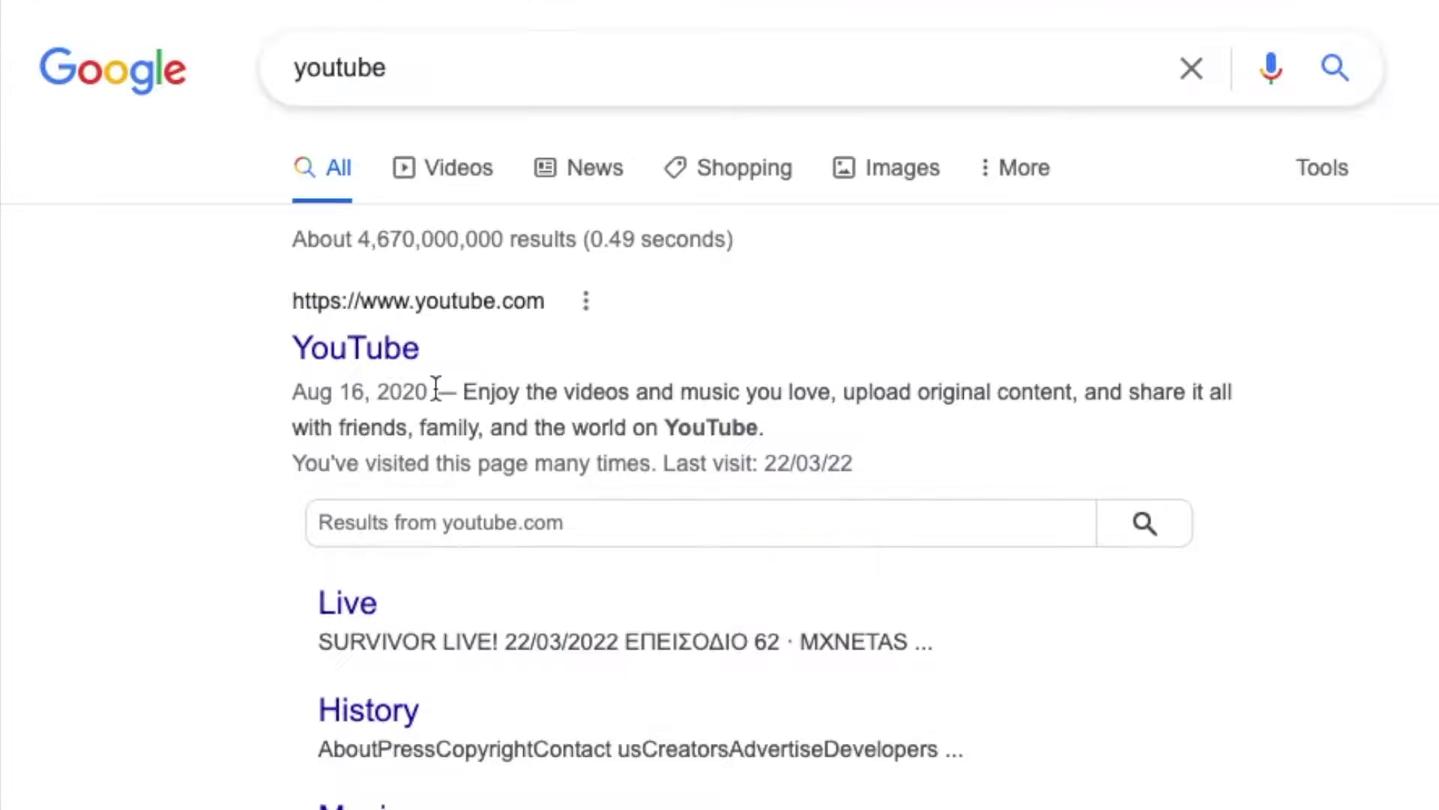
Open the Zero To Monetization channel page on YouTube and view its Playlists tab.
left_click(377, 367)
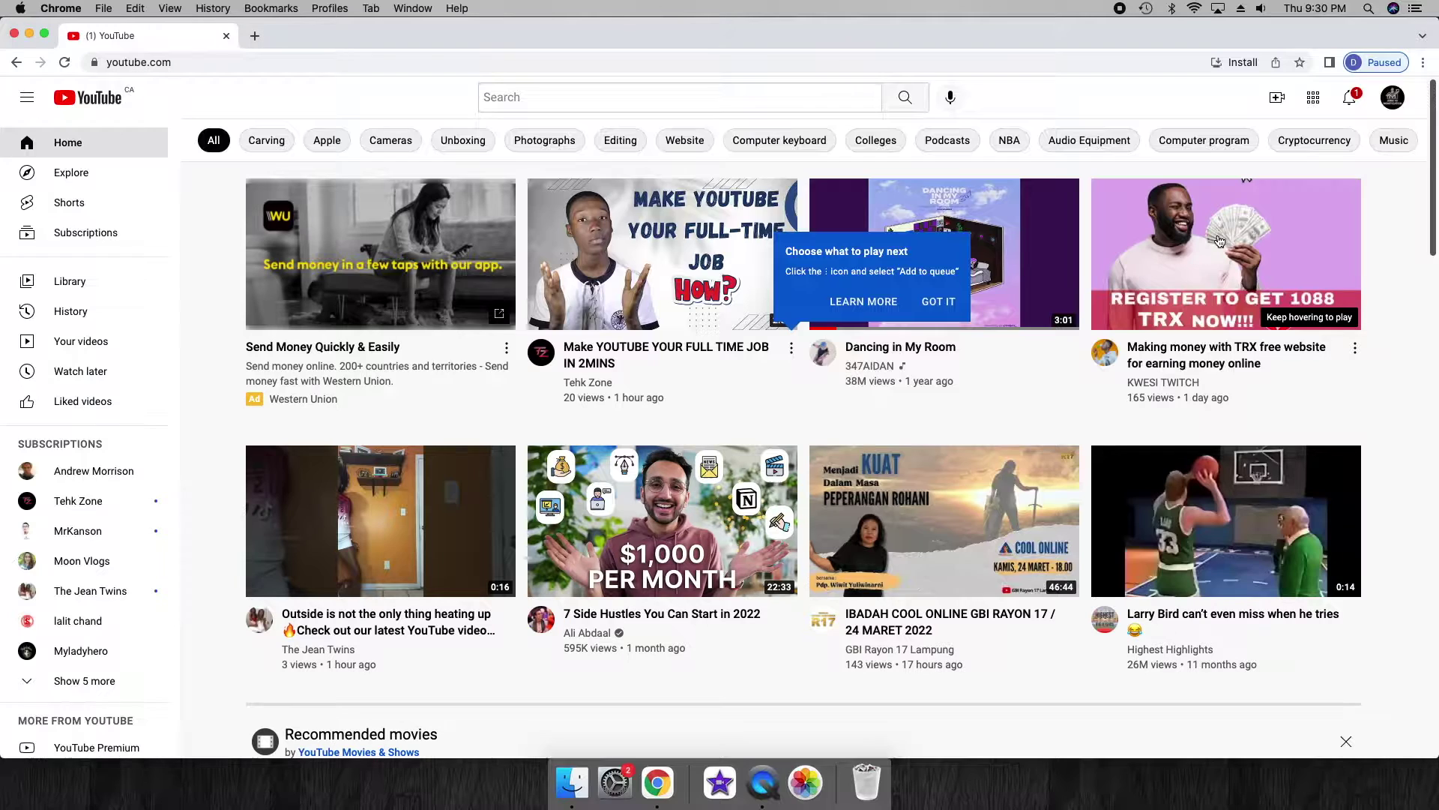
left_click(1392, 107)
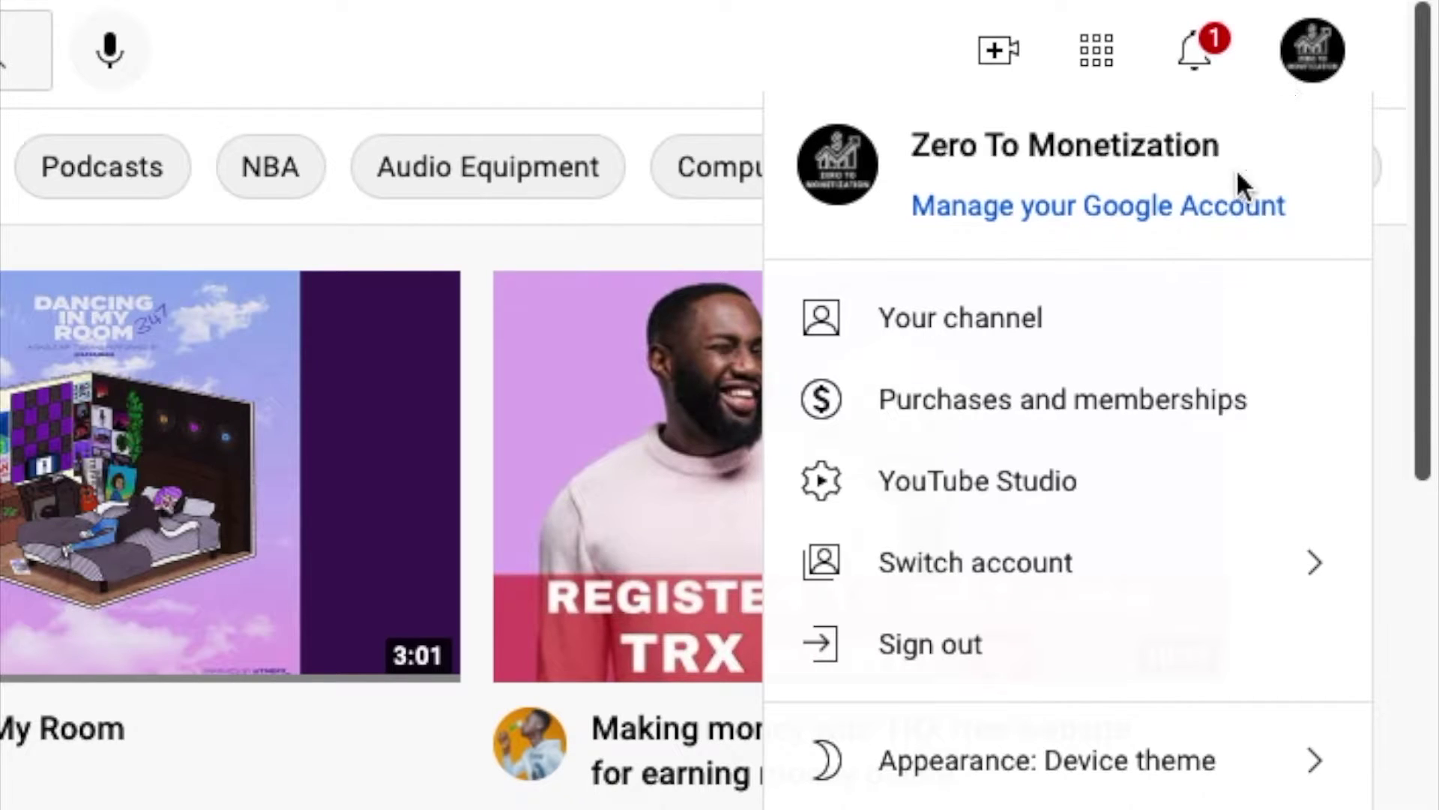
left_click(1195, 330)
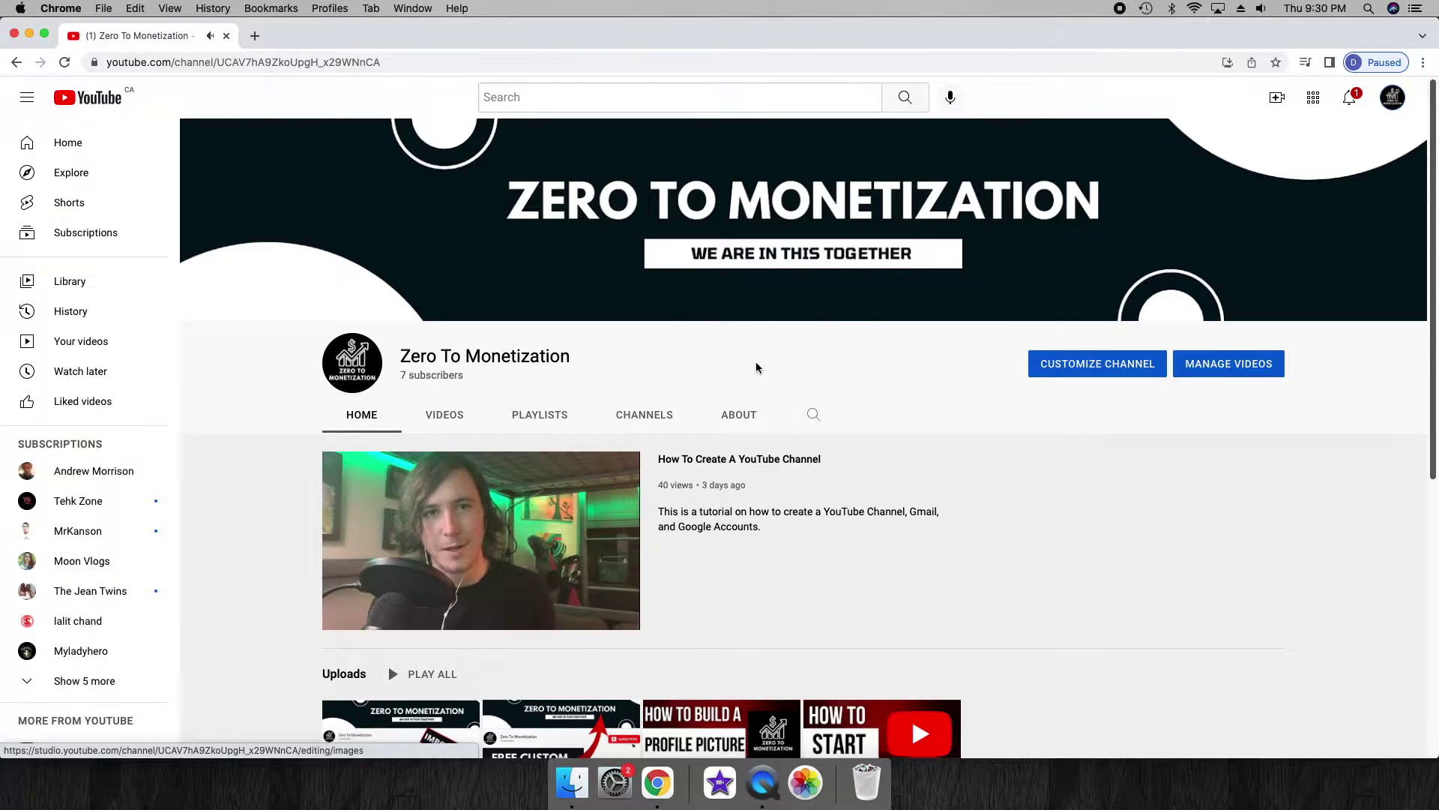
scroll(742, 389, "down", 1)
scroll(690, 450, "down", 3)
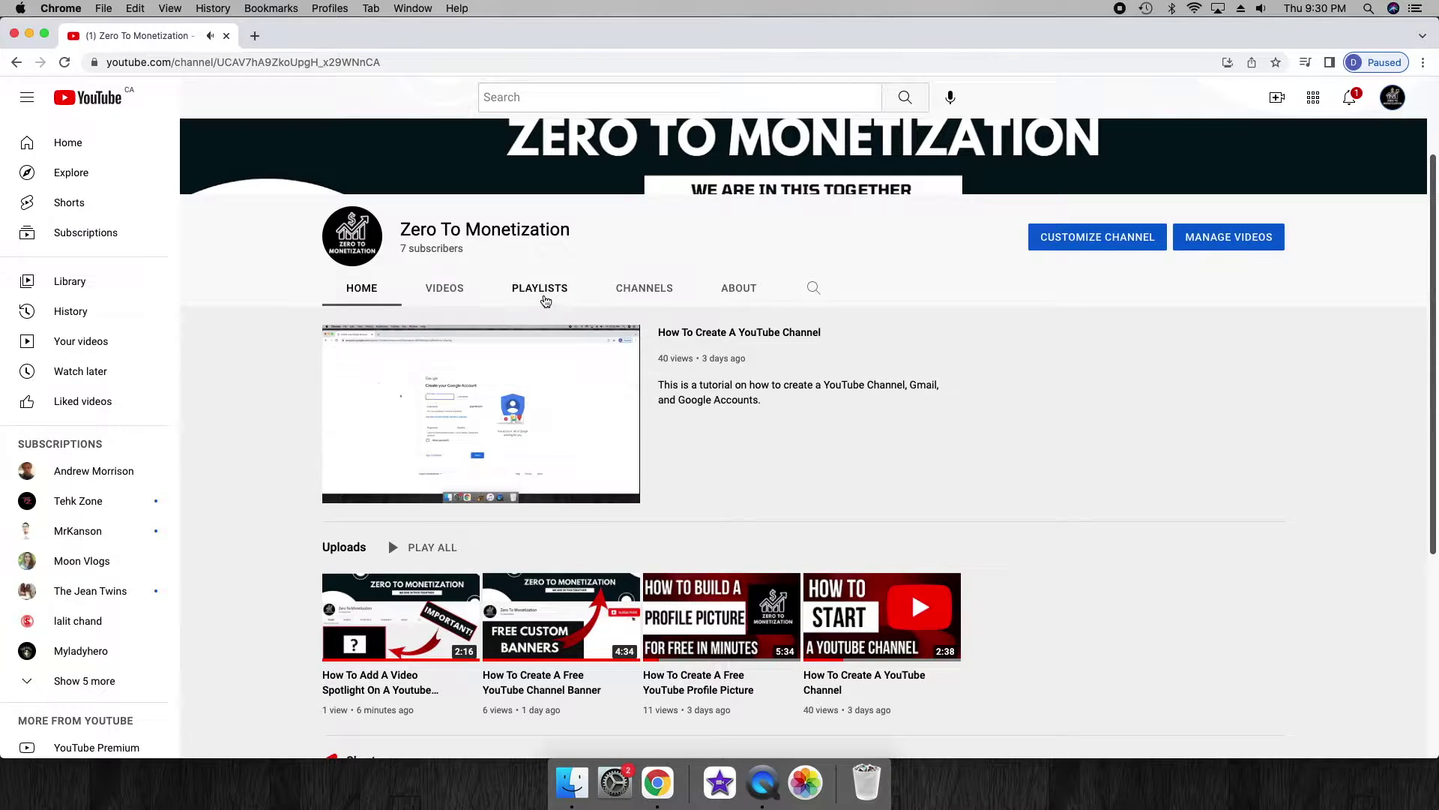
left_click(542, 293)
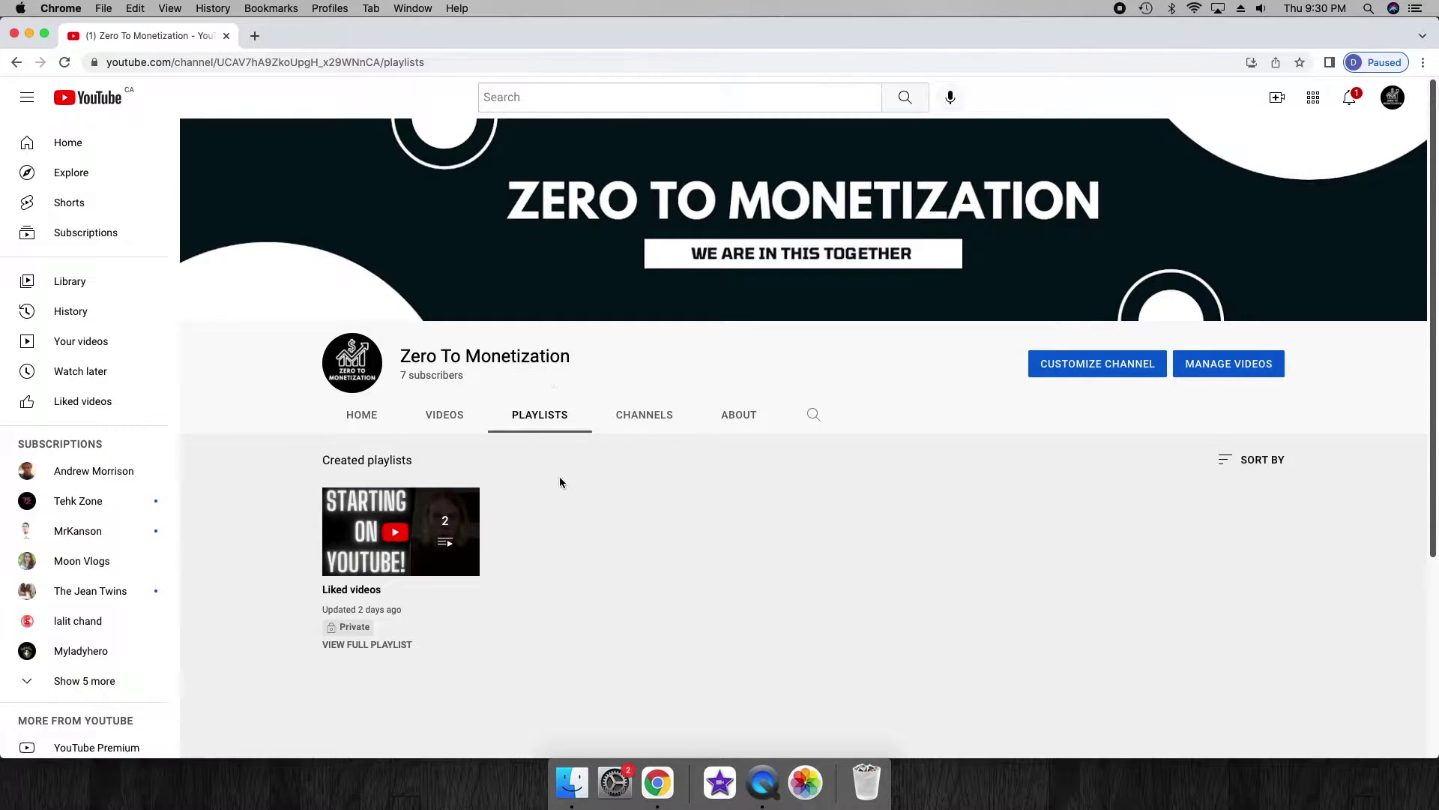
scroll(559, 516, "down", 2)
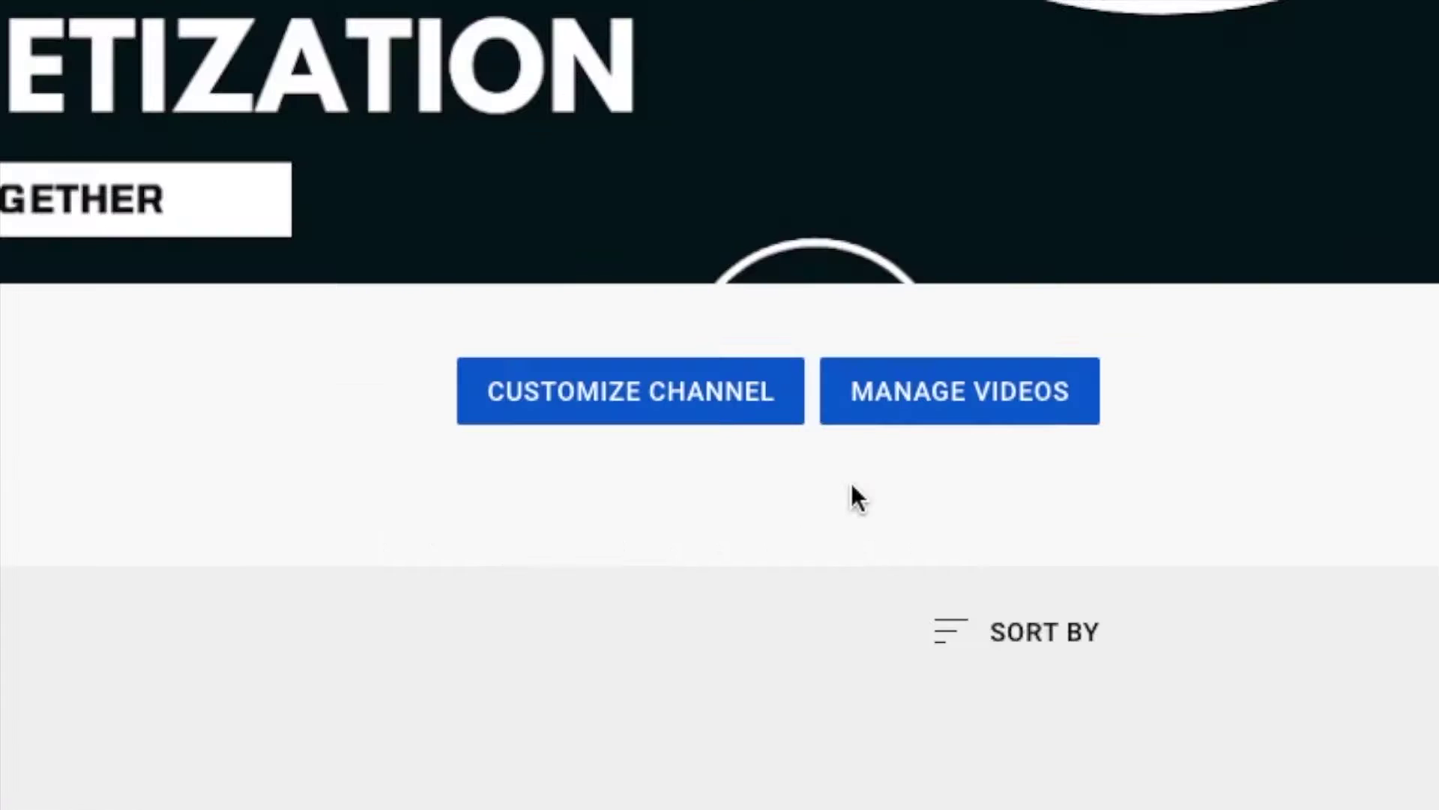
Create a public Studio playlist titled 'How to Build A Successful YouTube Channel'.
left_click(952, 411)
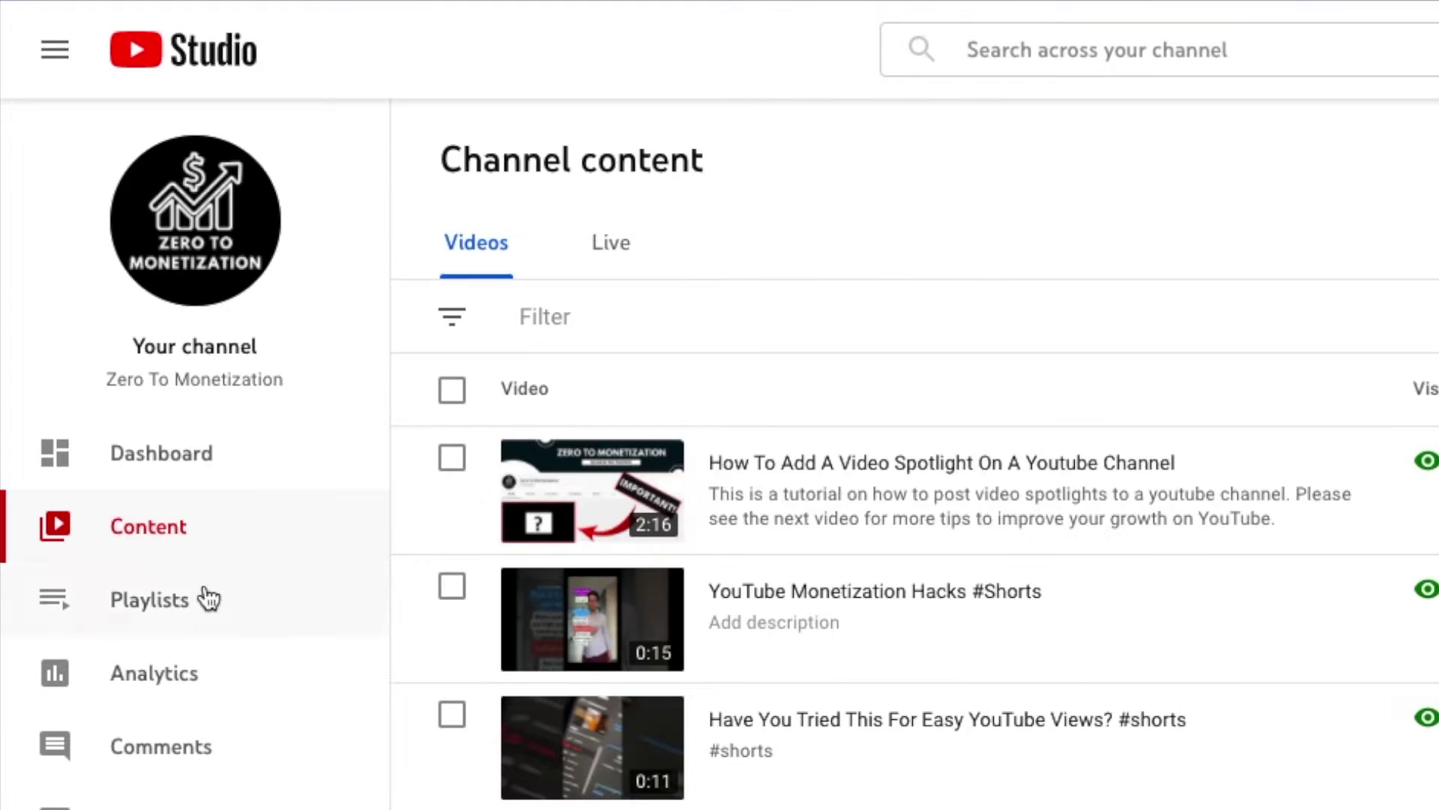
left_click(178, 613)
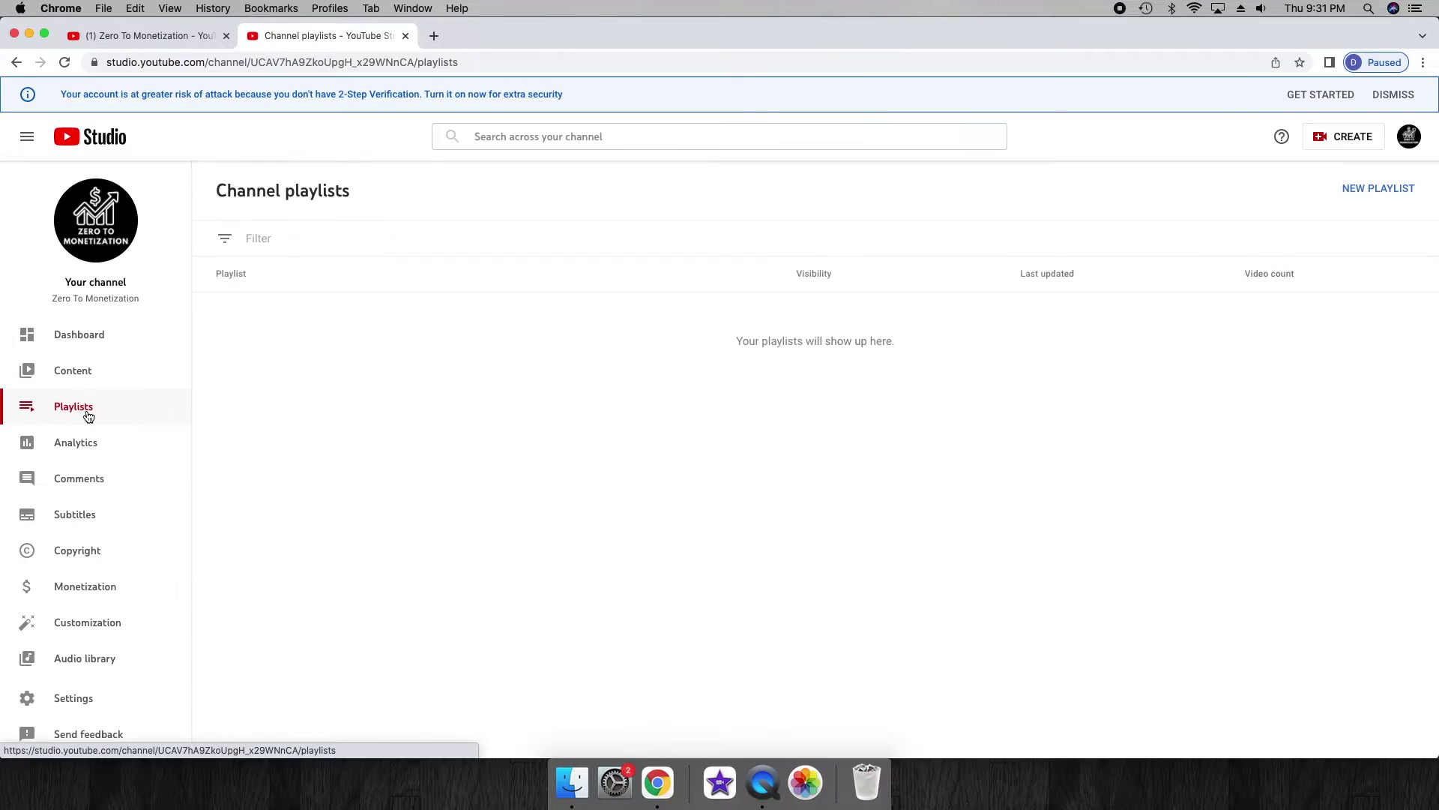
left_click(1353, 188)
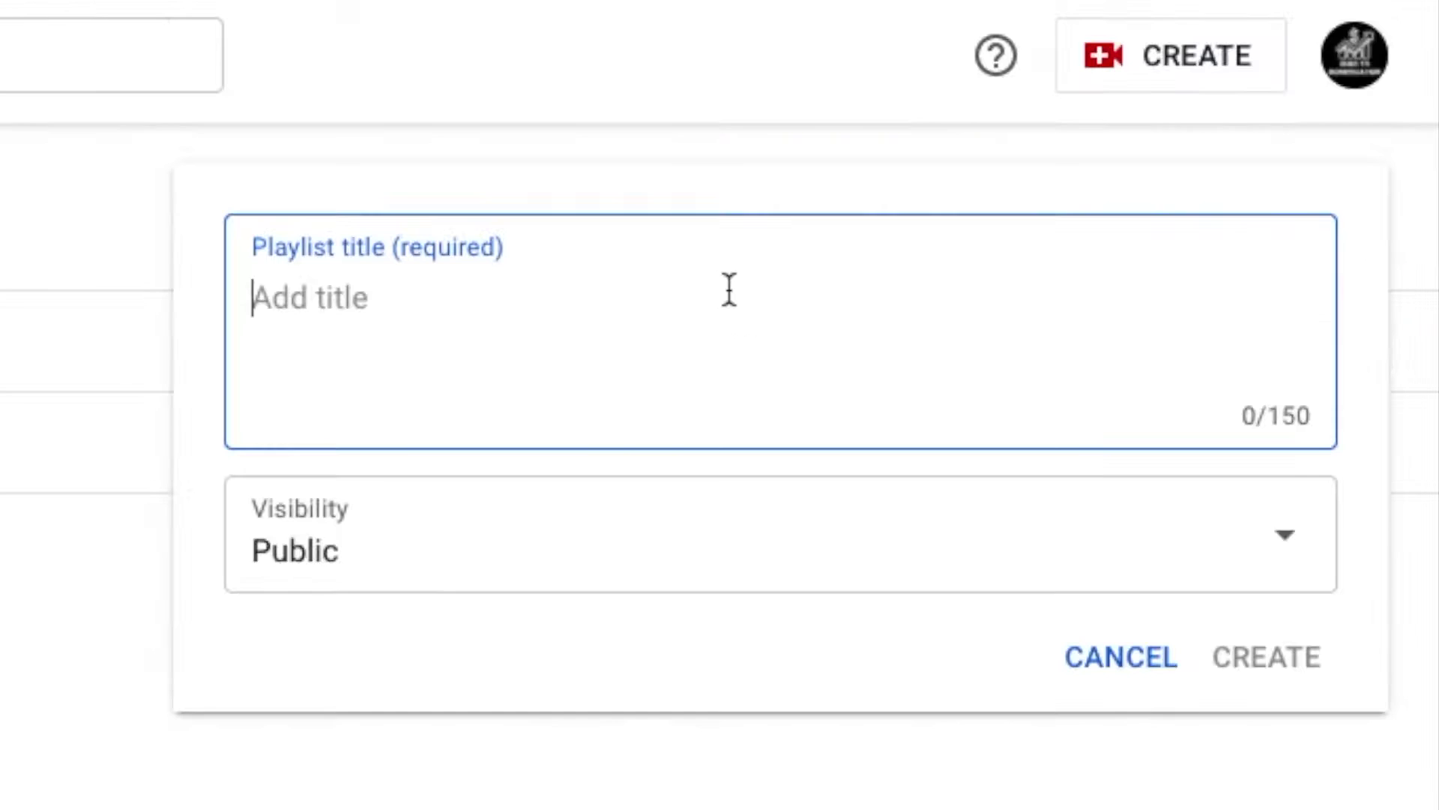
type("How to Build A ")
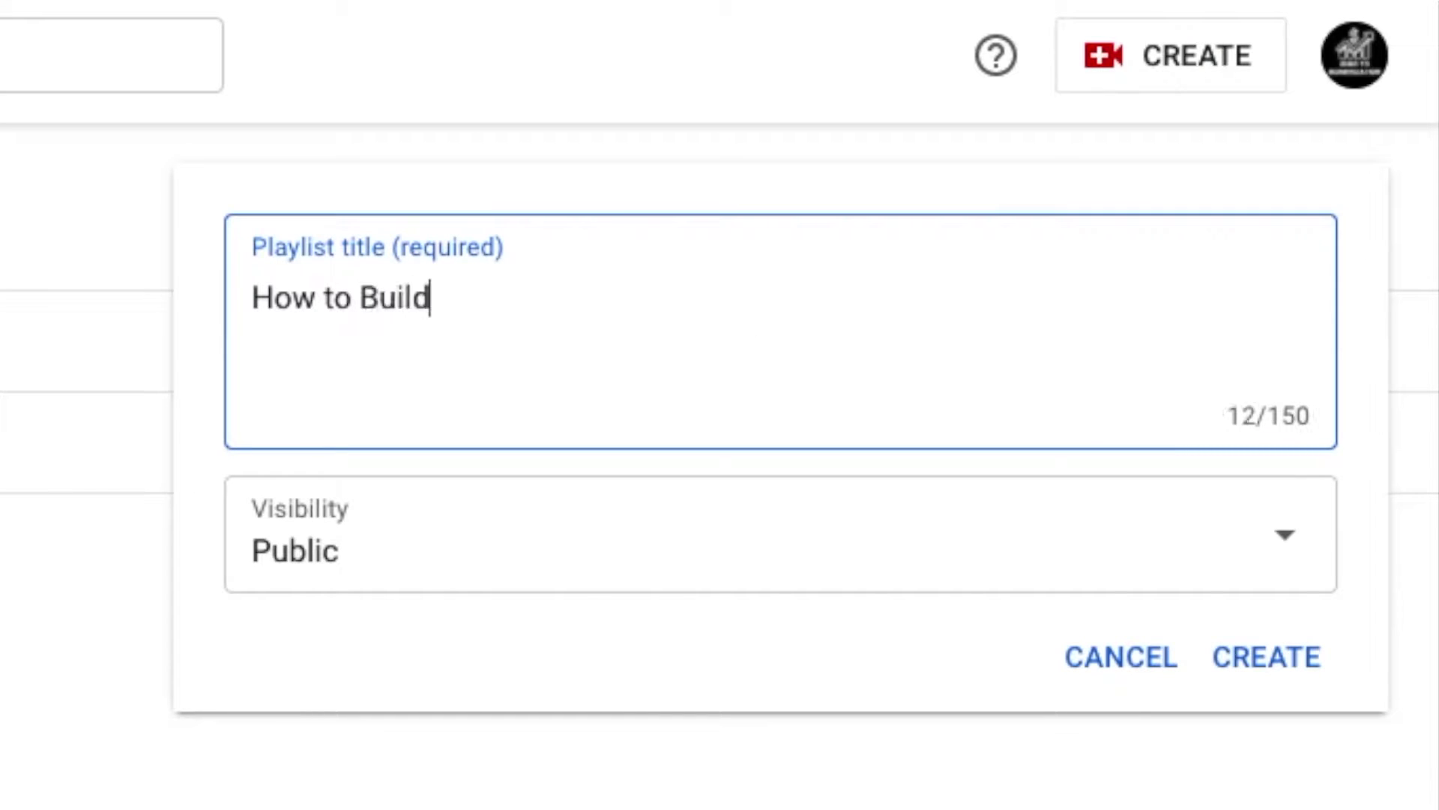
type("Successful")
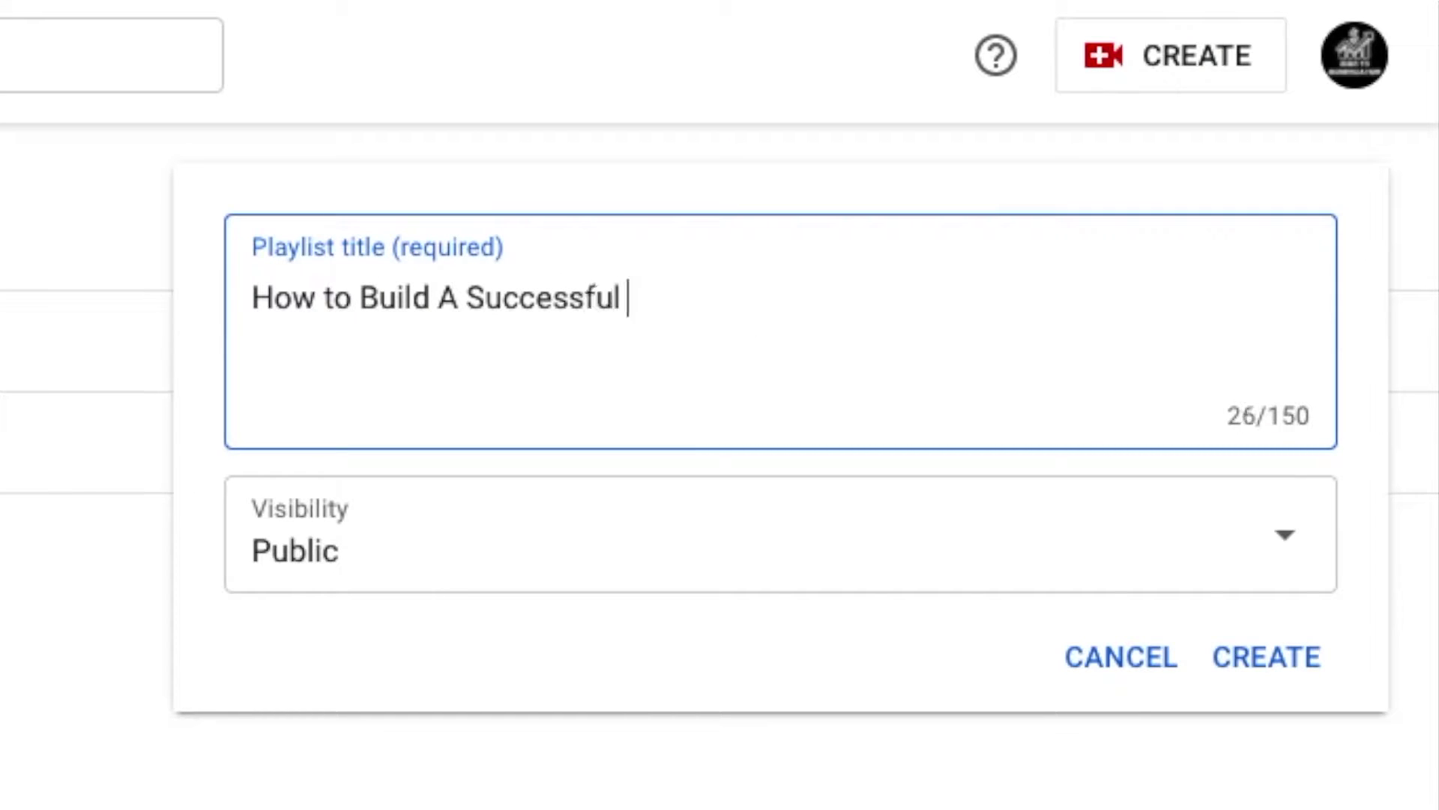
type(" YouTube ")
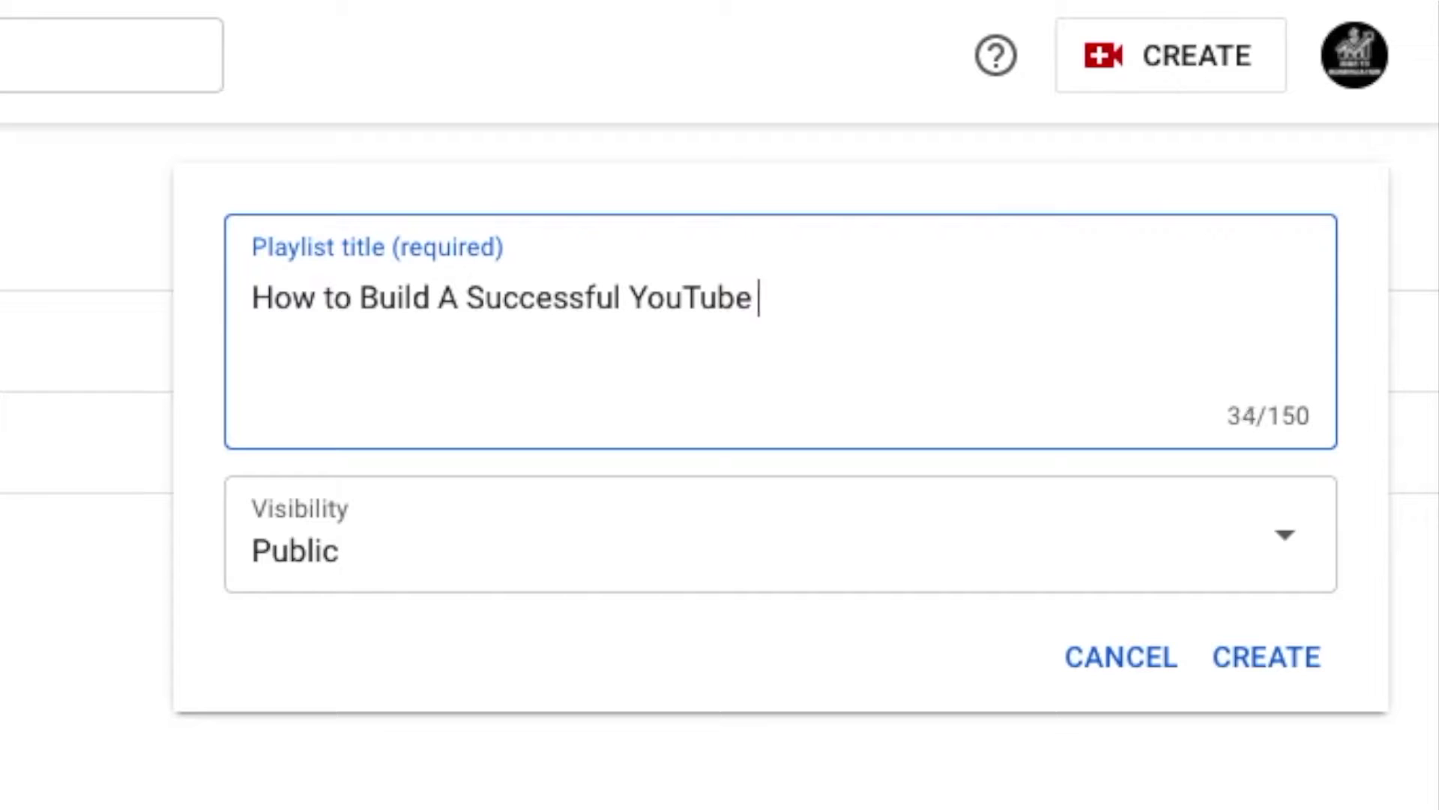
type("Channel")
left_click(1261, 653)
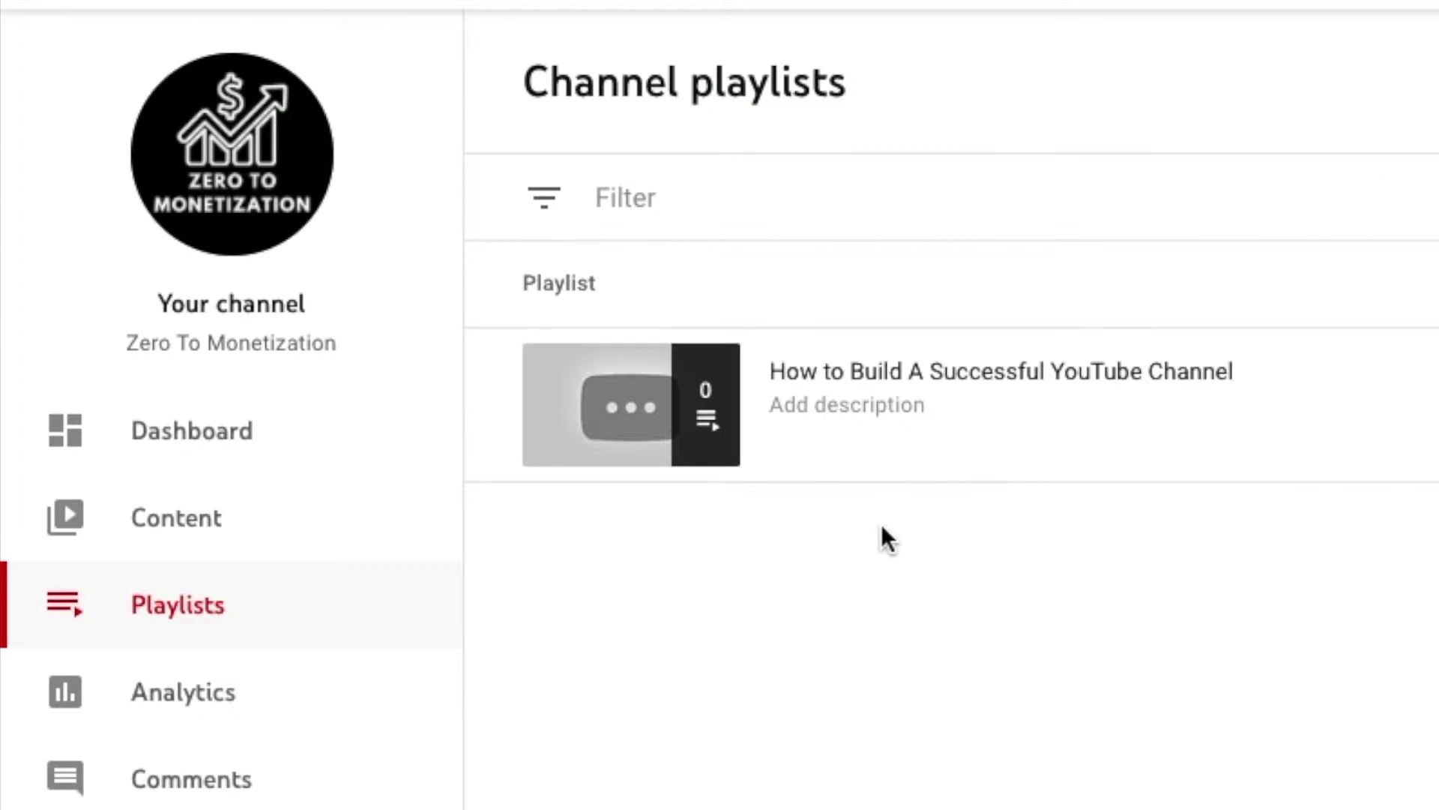
left_click(217, 537)
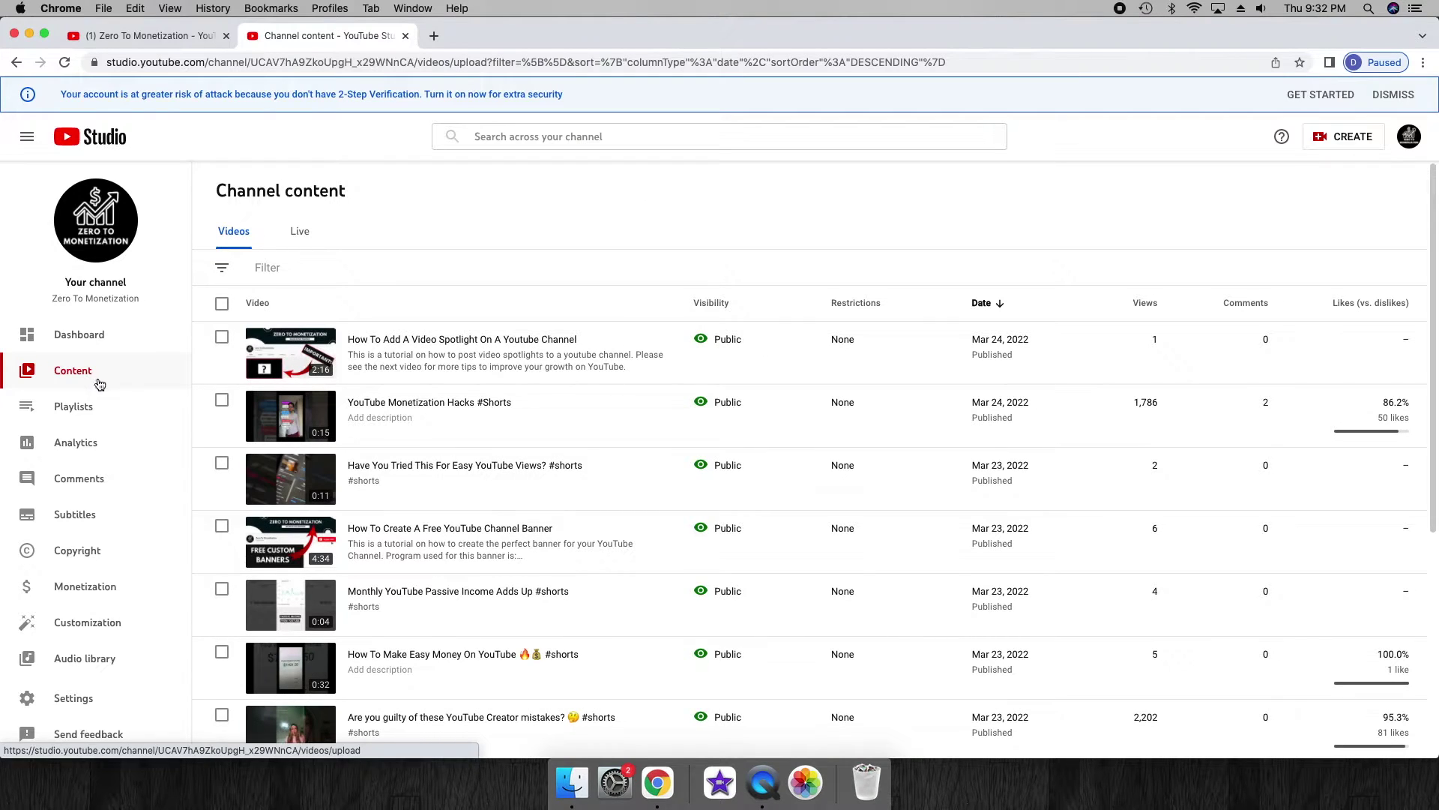
Select four tutorial videos, including Video Spotlight, and save them to the new playlist.
left_click(223, 338)
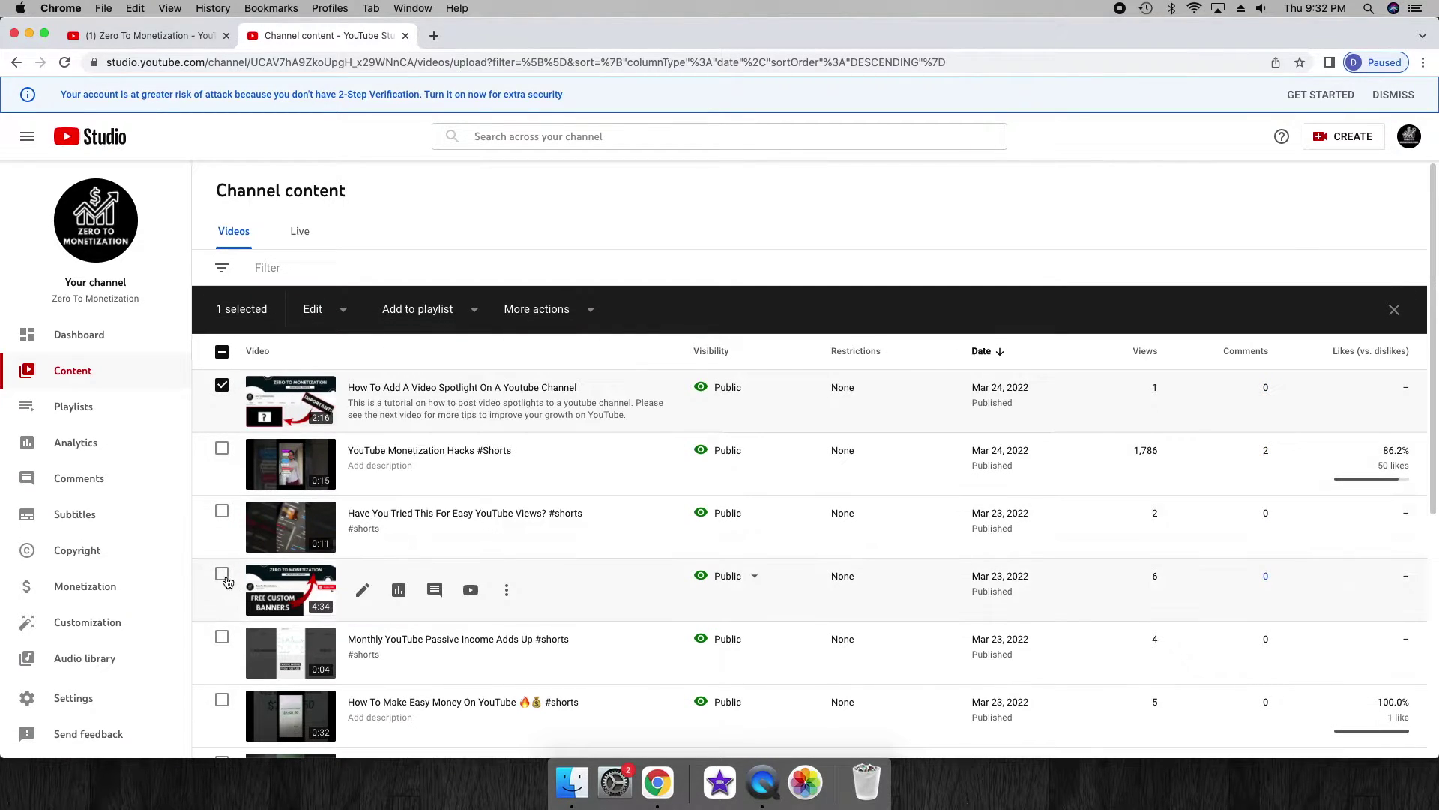
scroll(230, 577, "down", 3)
scroll(236, 580, "down", 3)
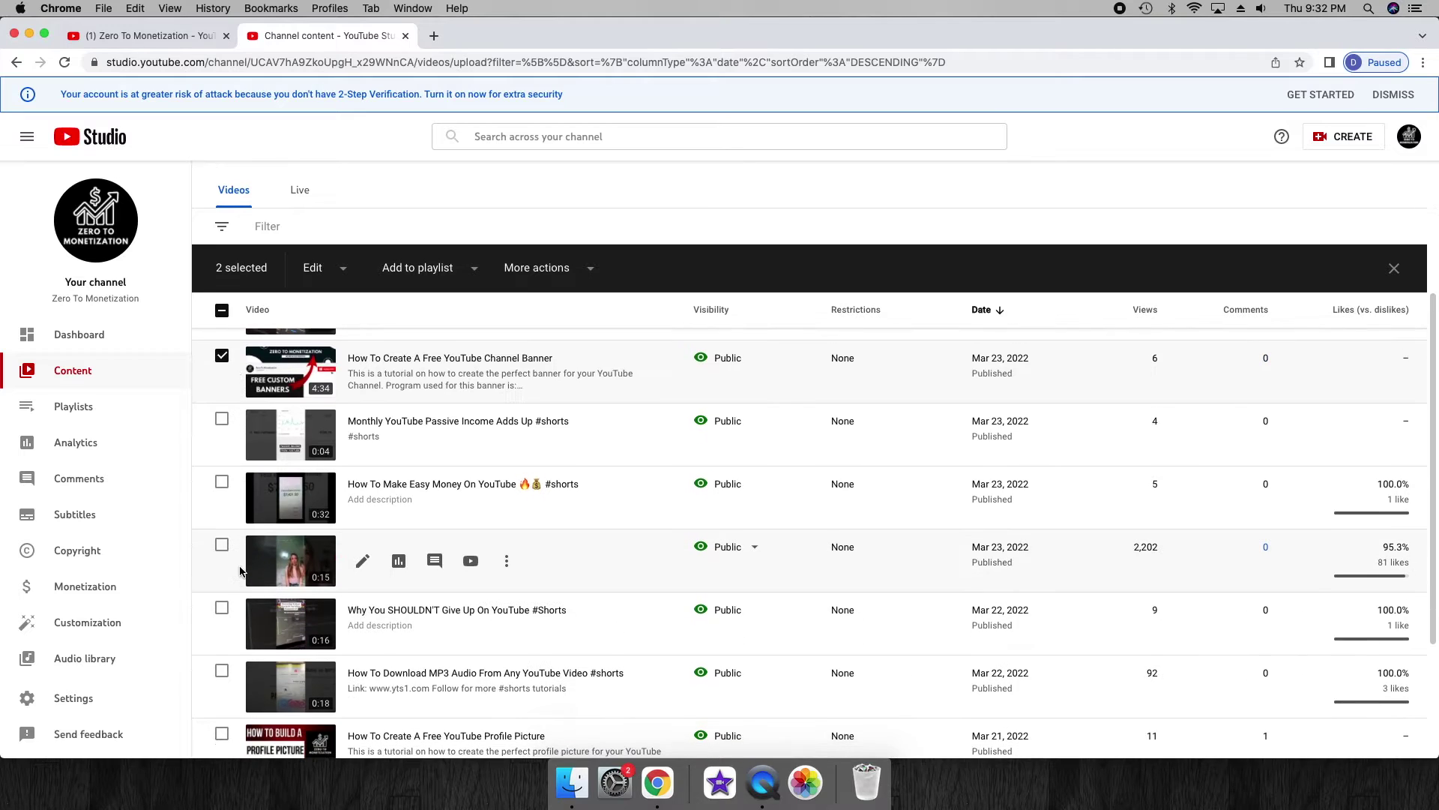
scroll(244, 585, "down", 3)
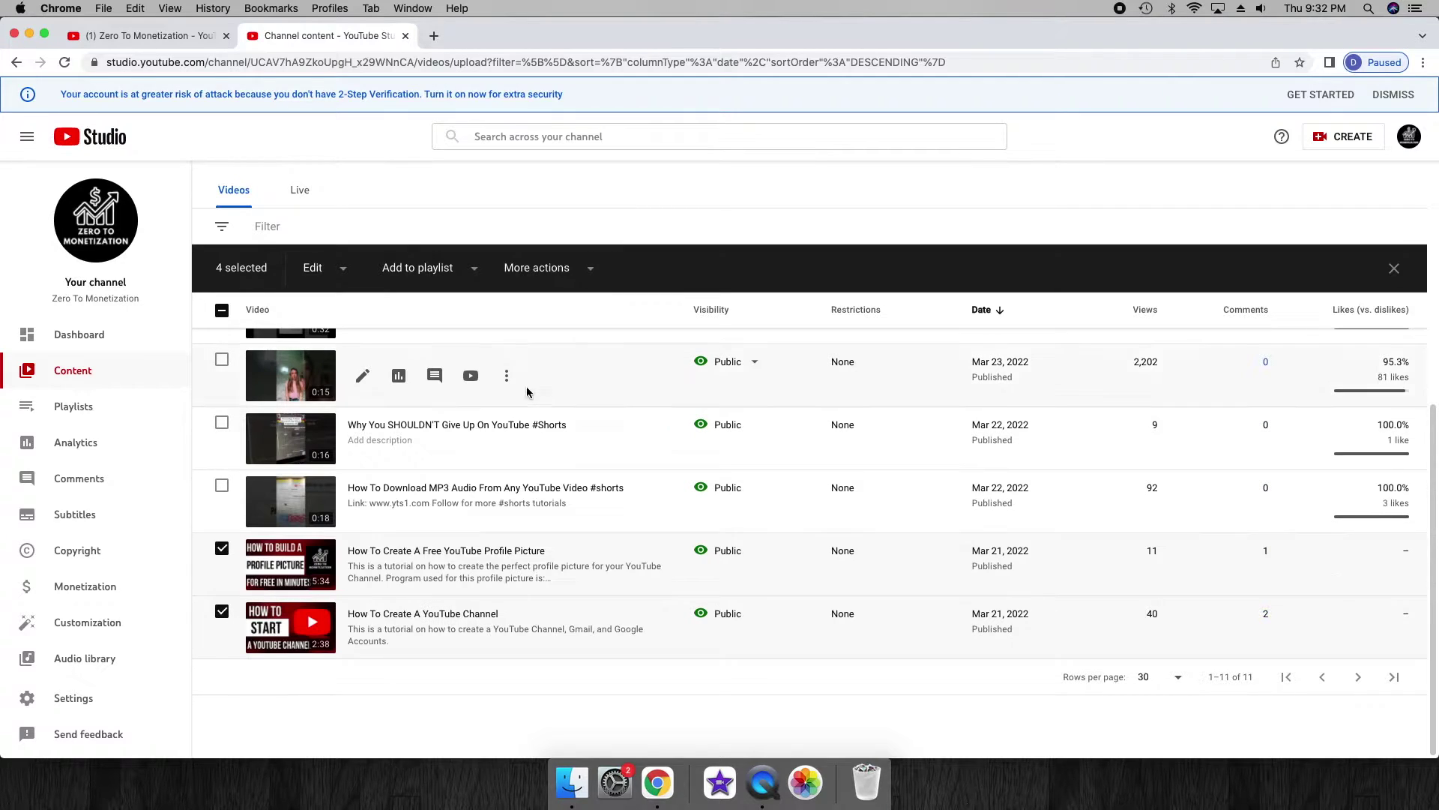
left_click(474, 270)
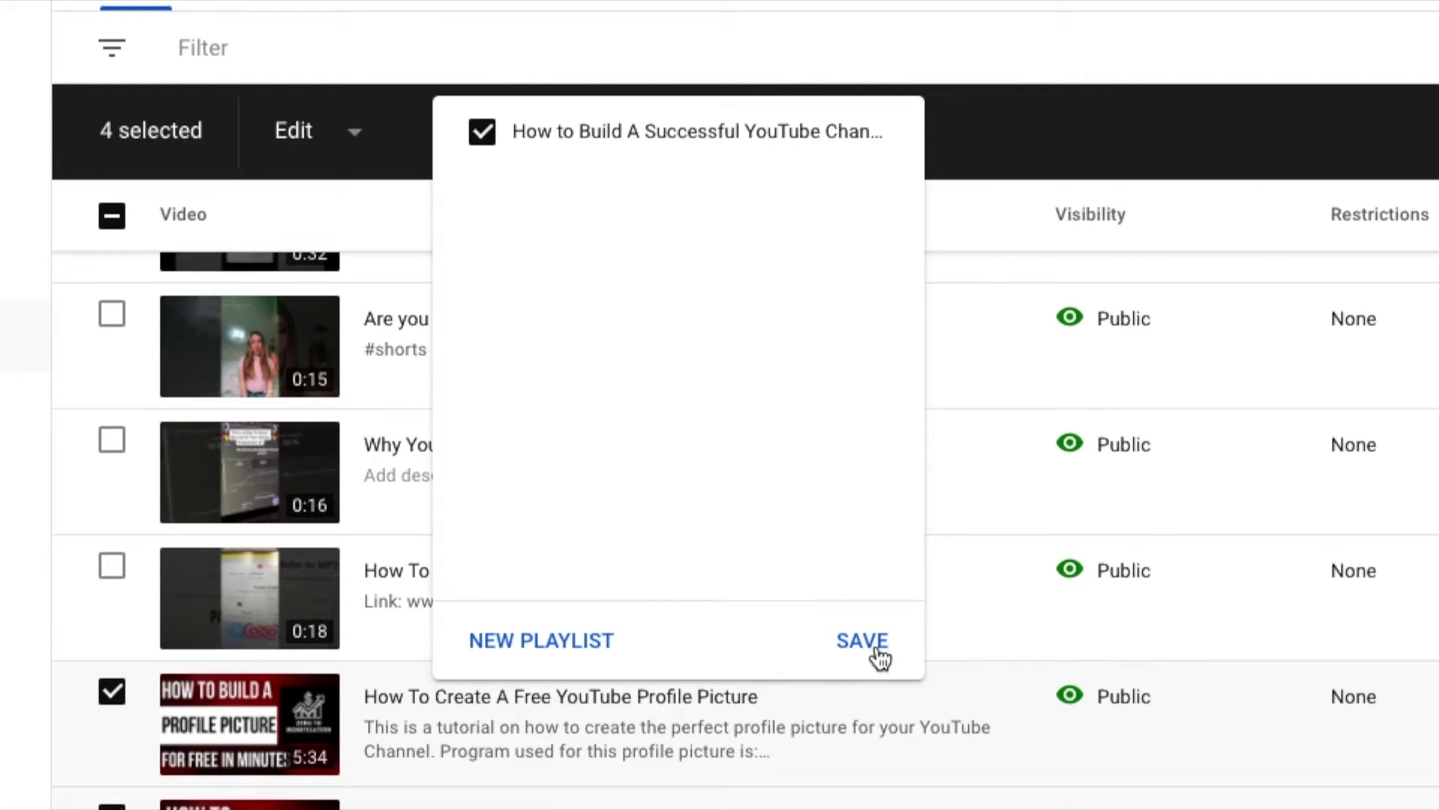
left_click(863, 641)
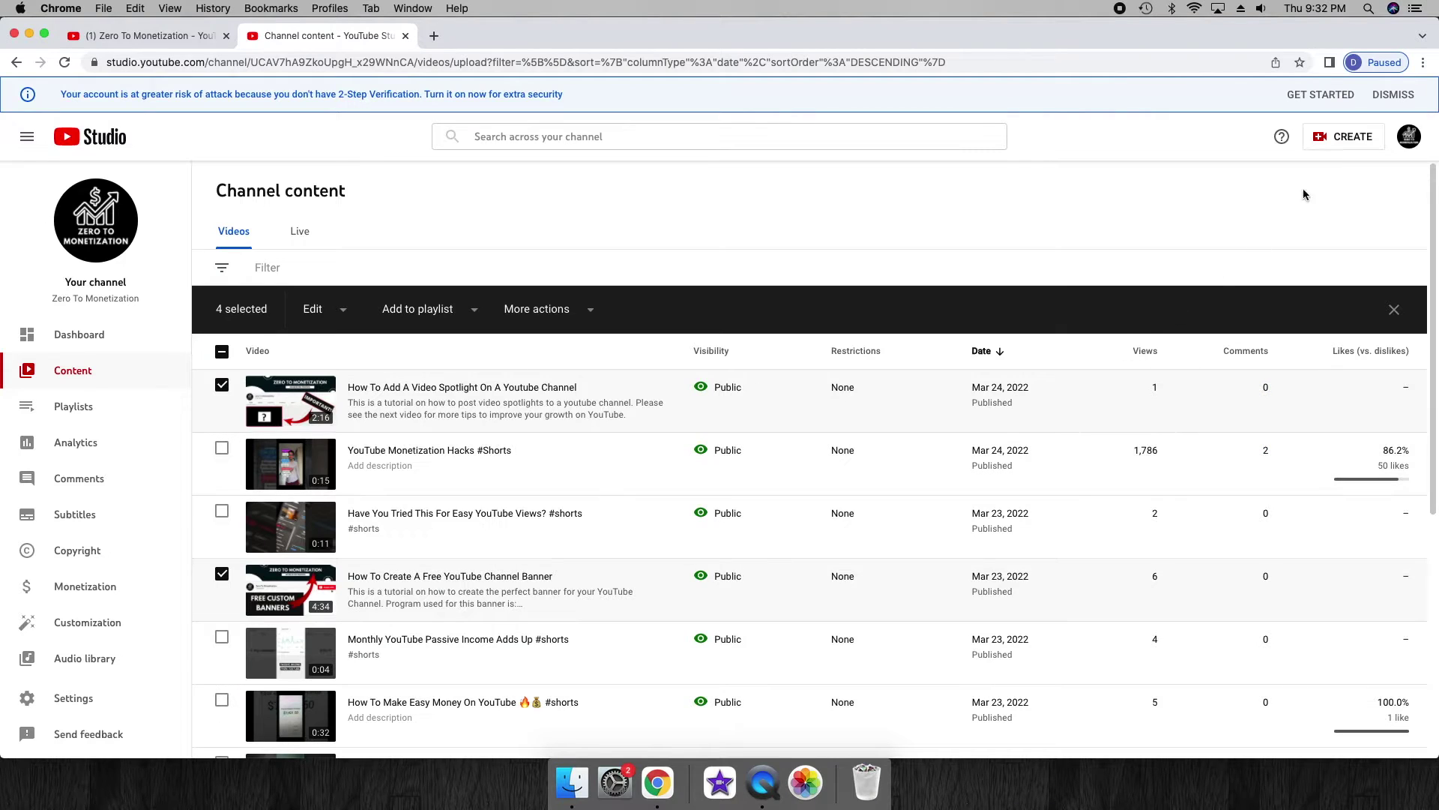
left_click(1406, 139)
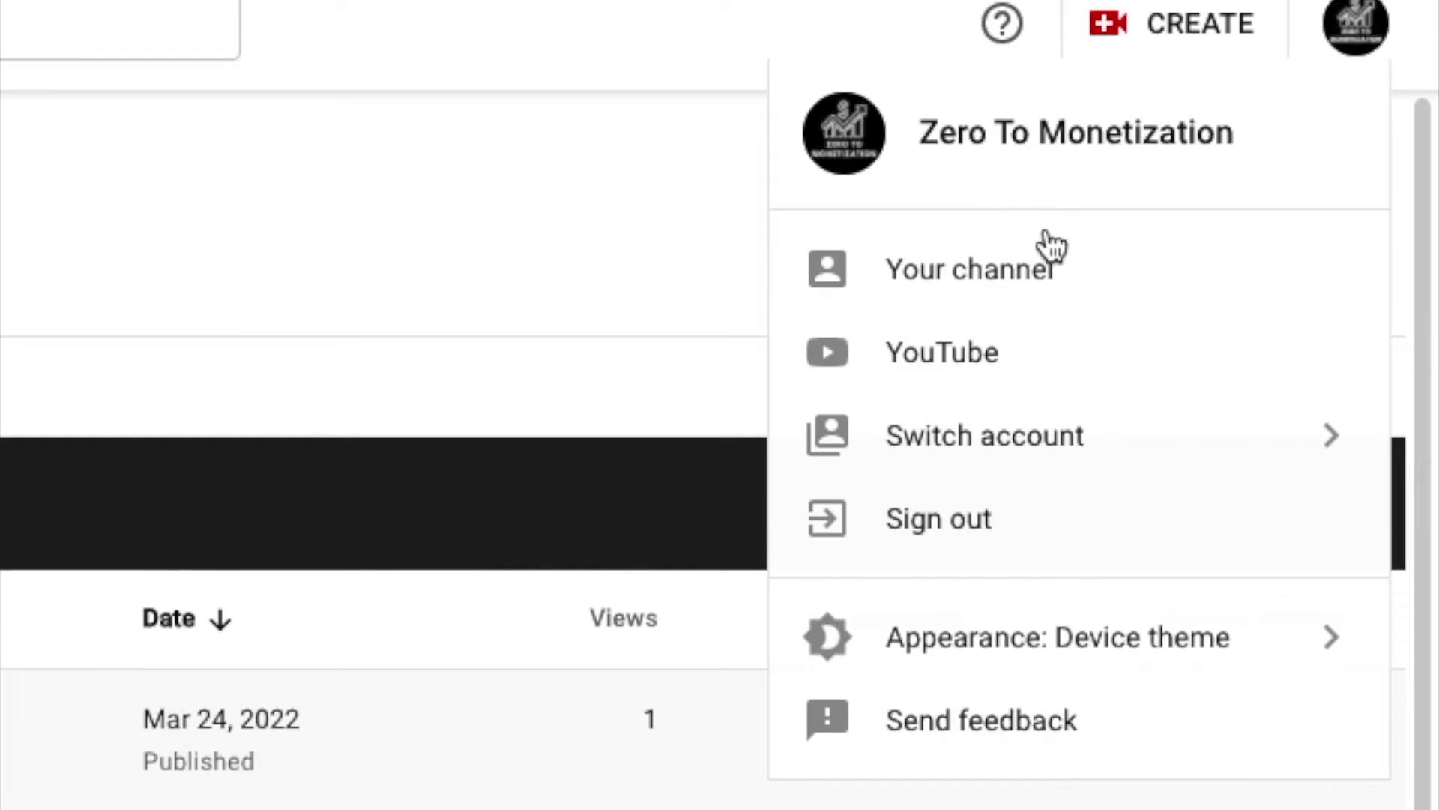
Add a Single playlist homepage section showing 'How to Build A Successful YouTube Channel'.
left_click(1299, 218)
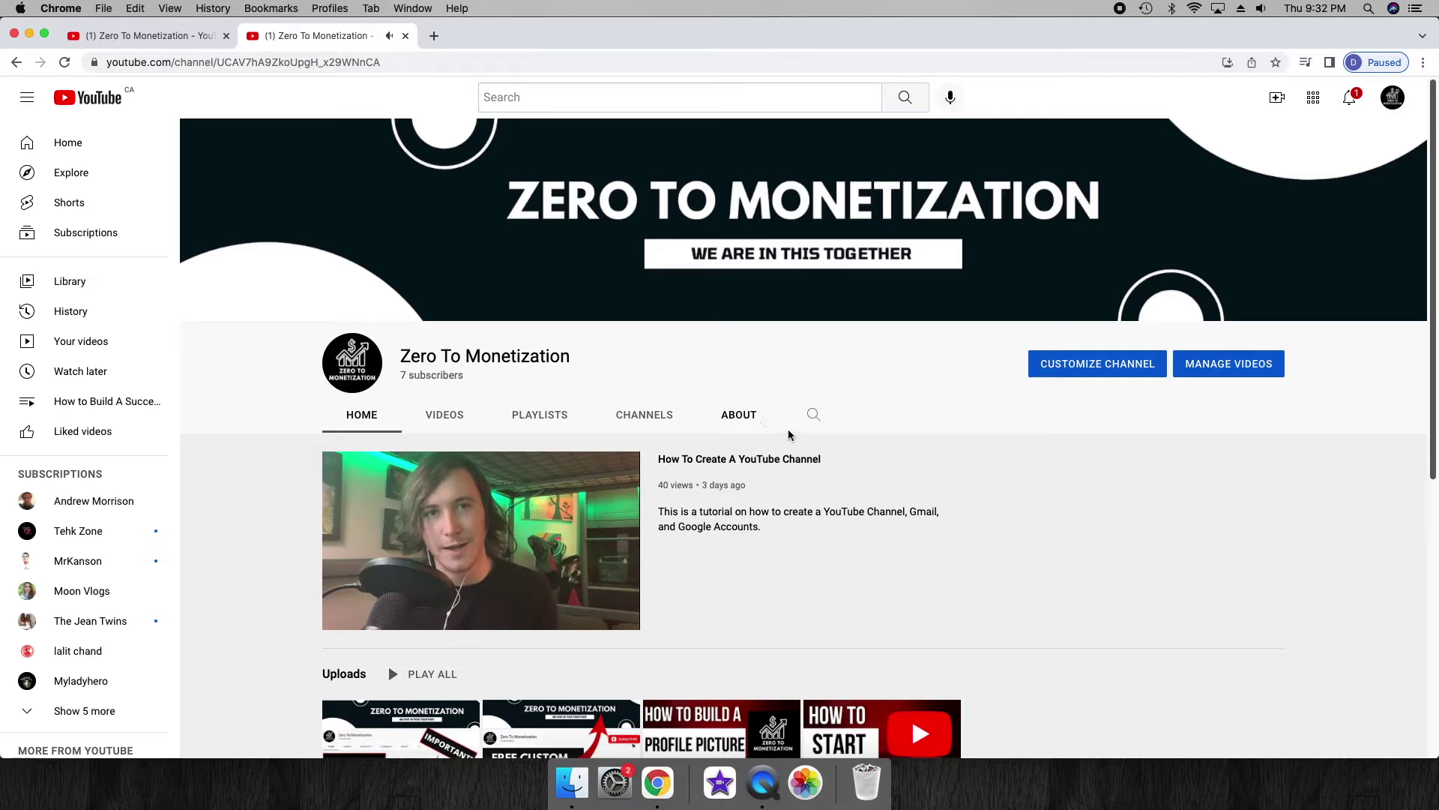
left_click(1124, 364)
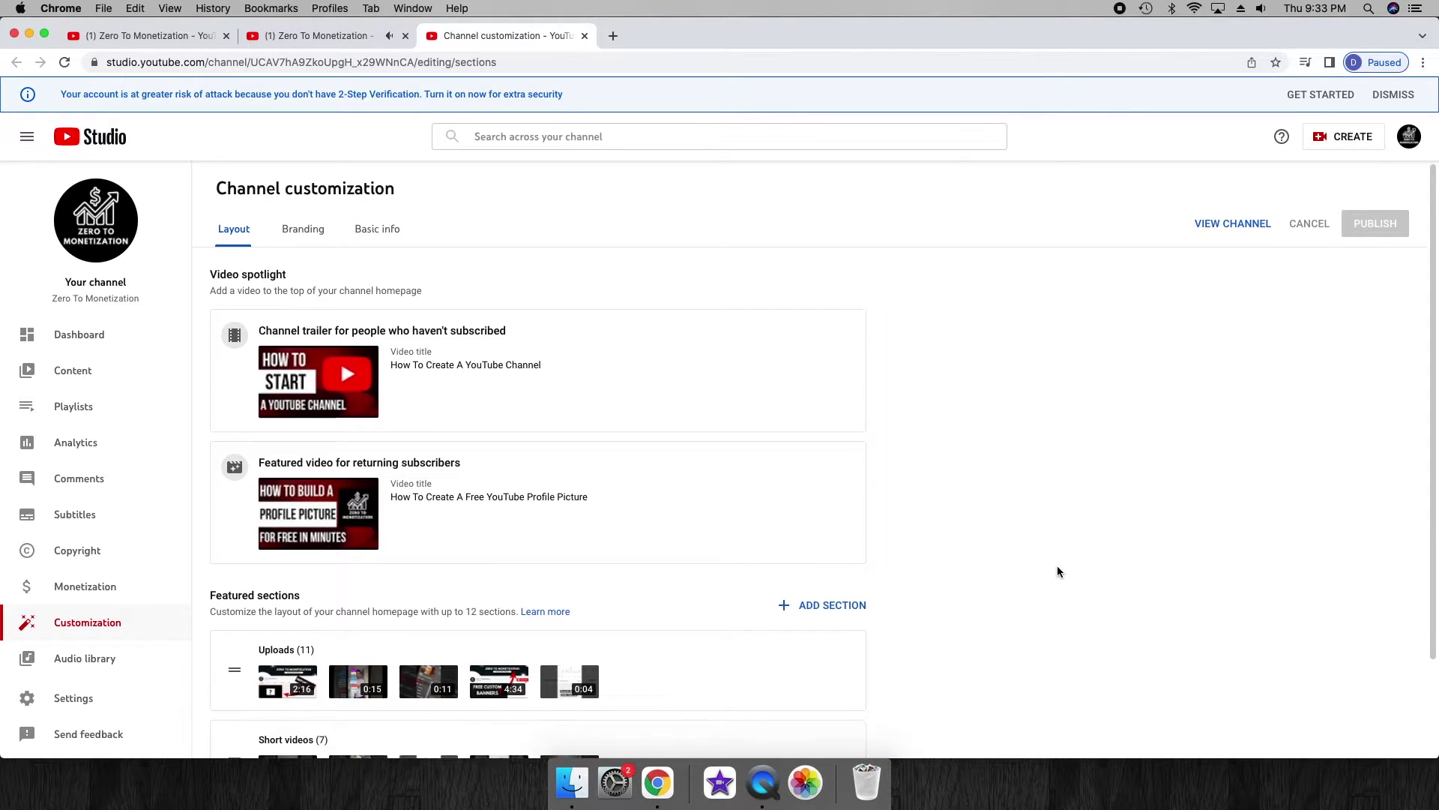
scroll(945, 586, "down", 3)
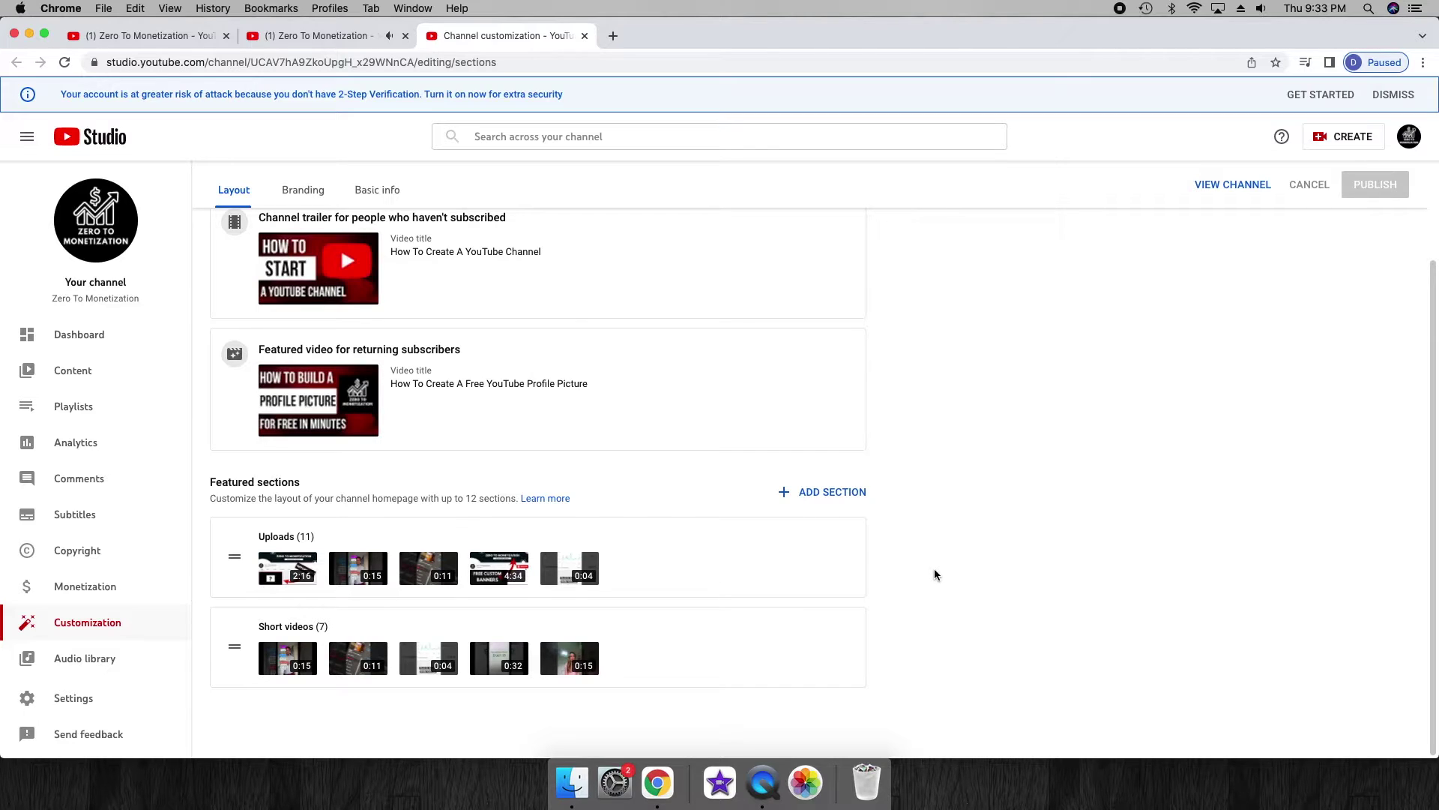
left_click(852, 497)
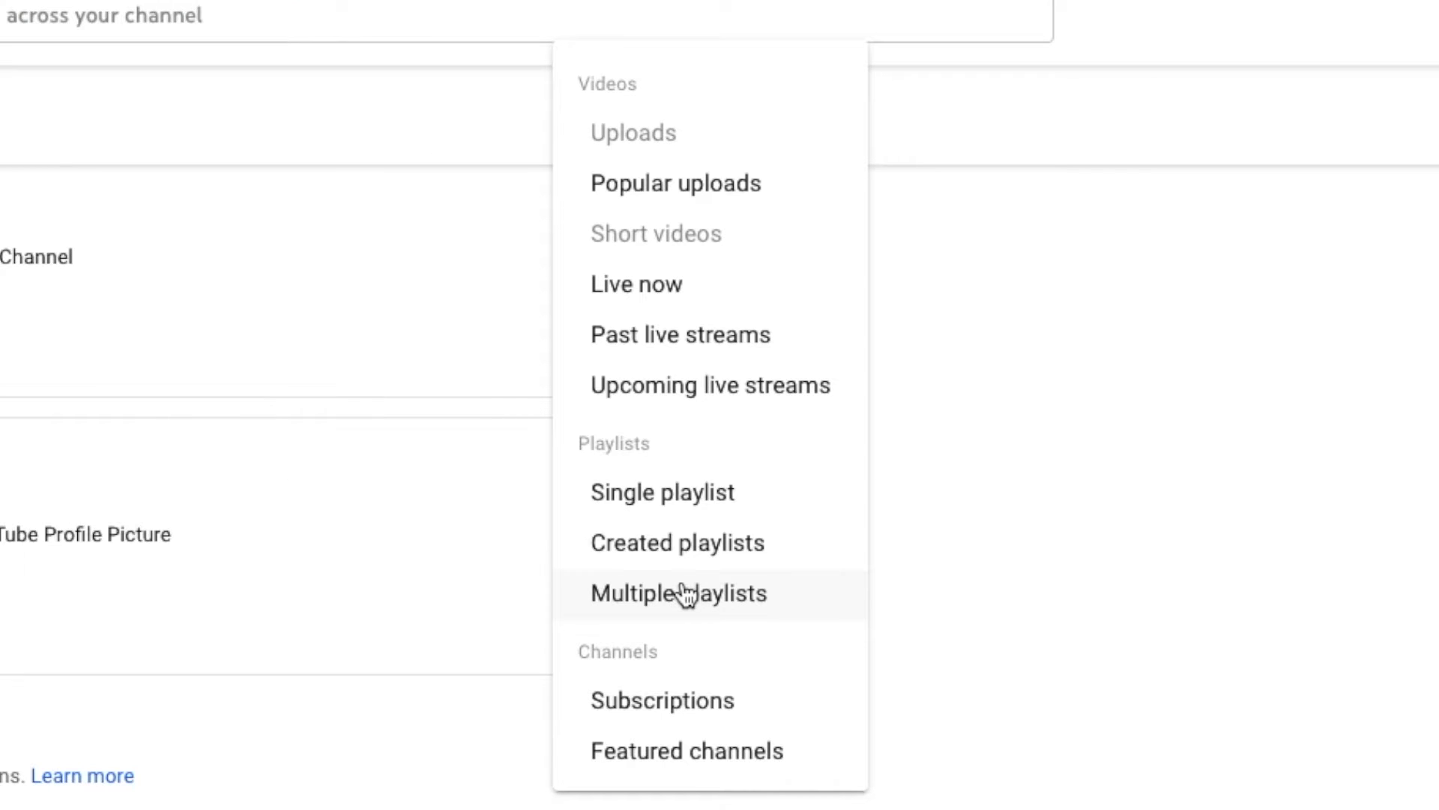
left_click(660, 498)
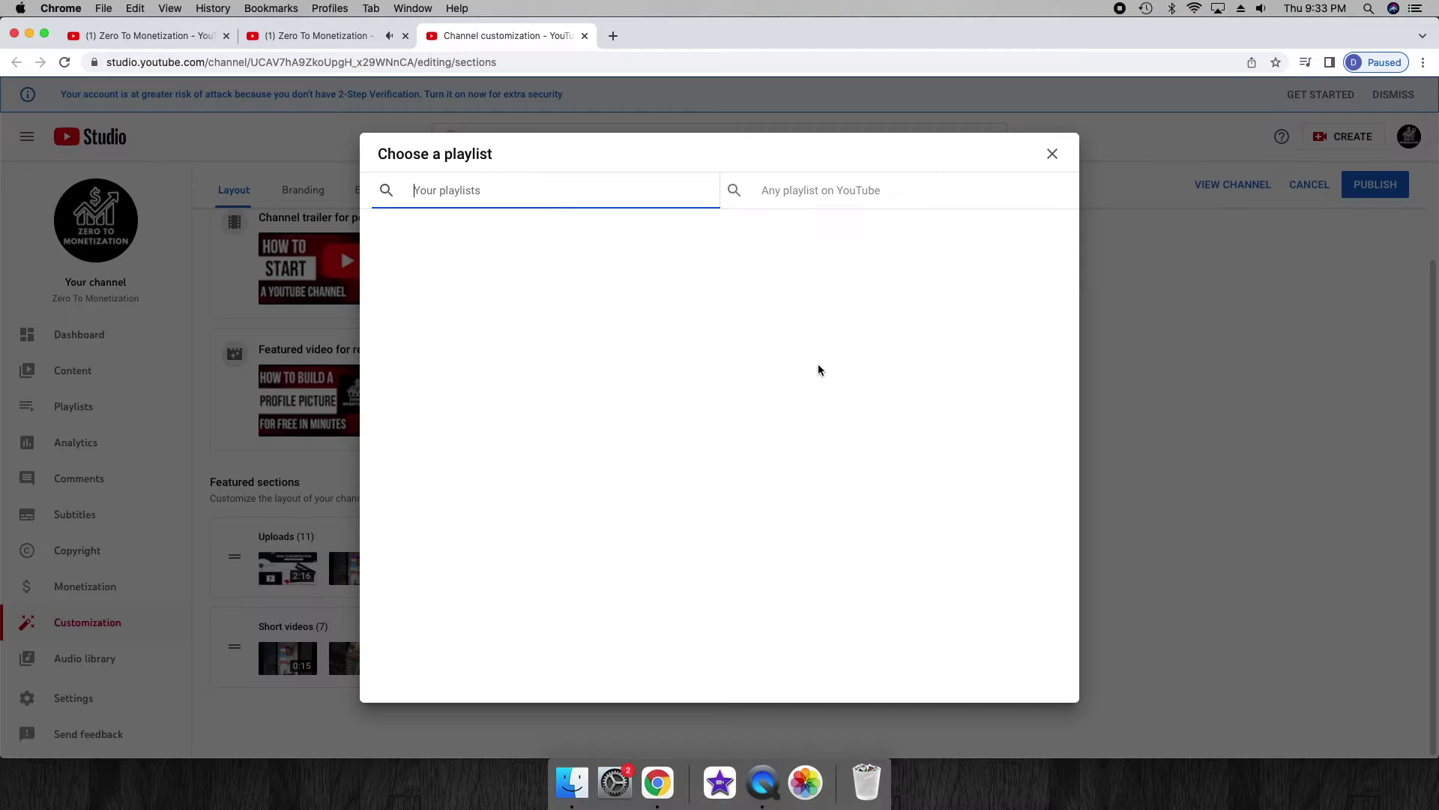
left_click(453, 320)
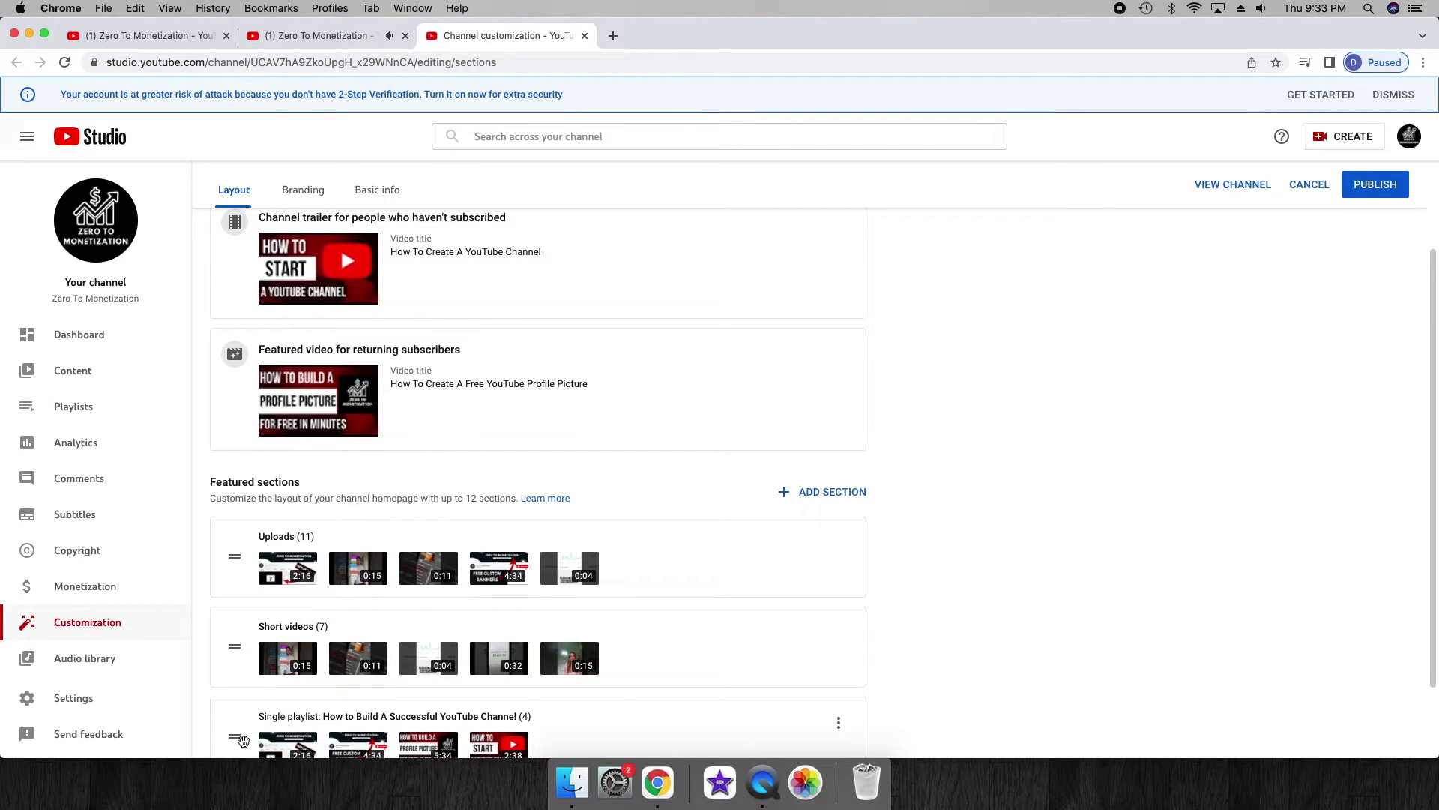
Drag the new playlist section to the top and remove the Uploads section.
left_click_drag(242, 742, 238, 541)
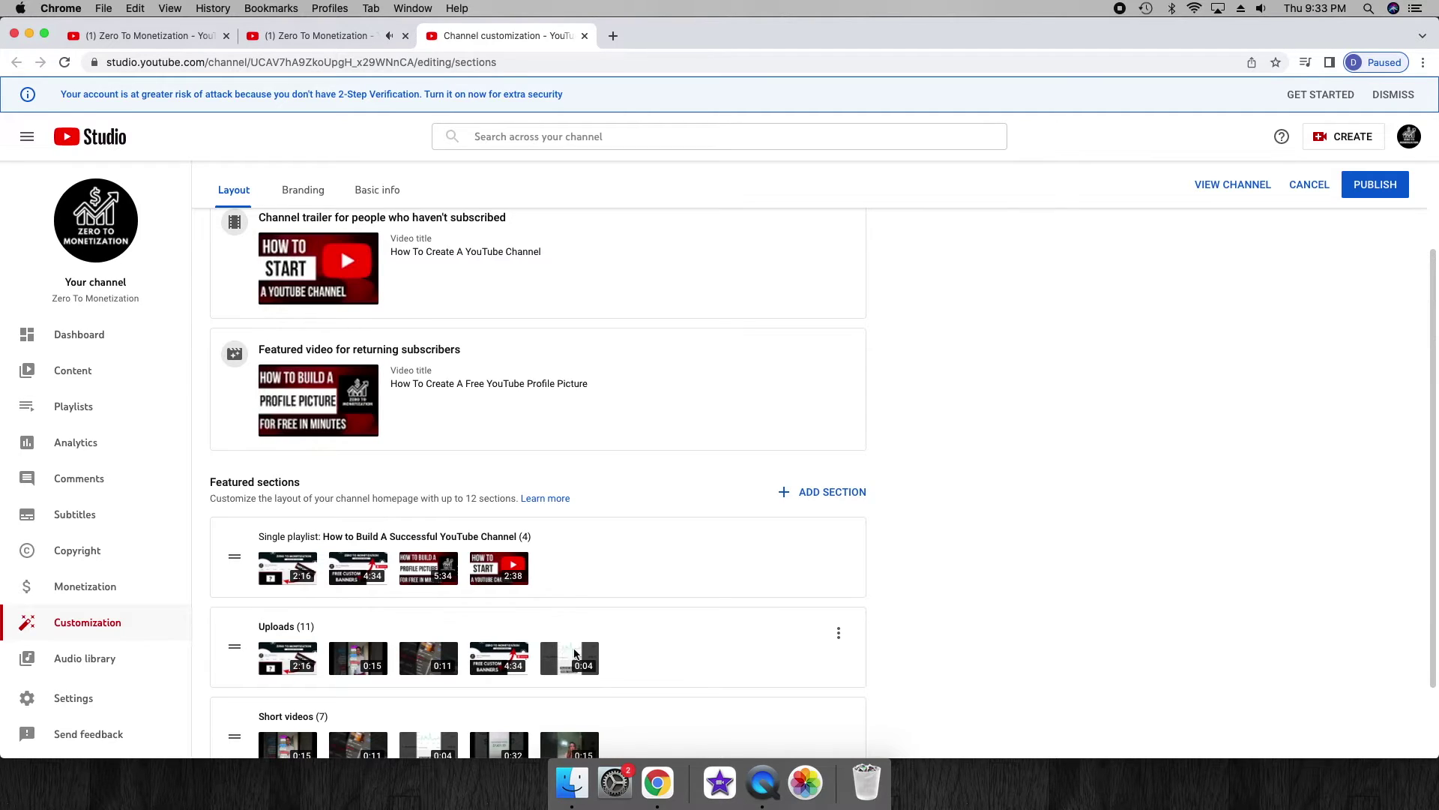
left_click(839, 634)
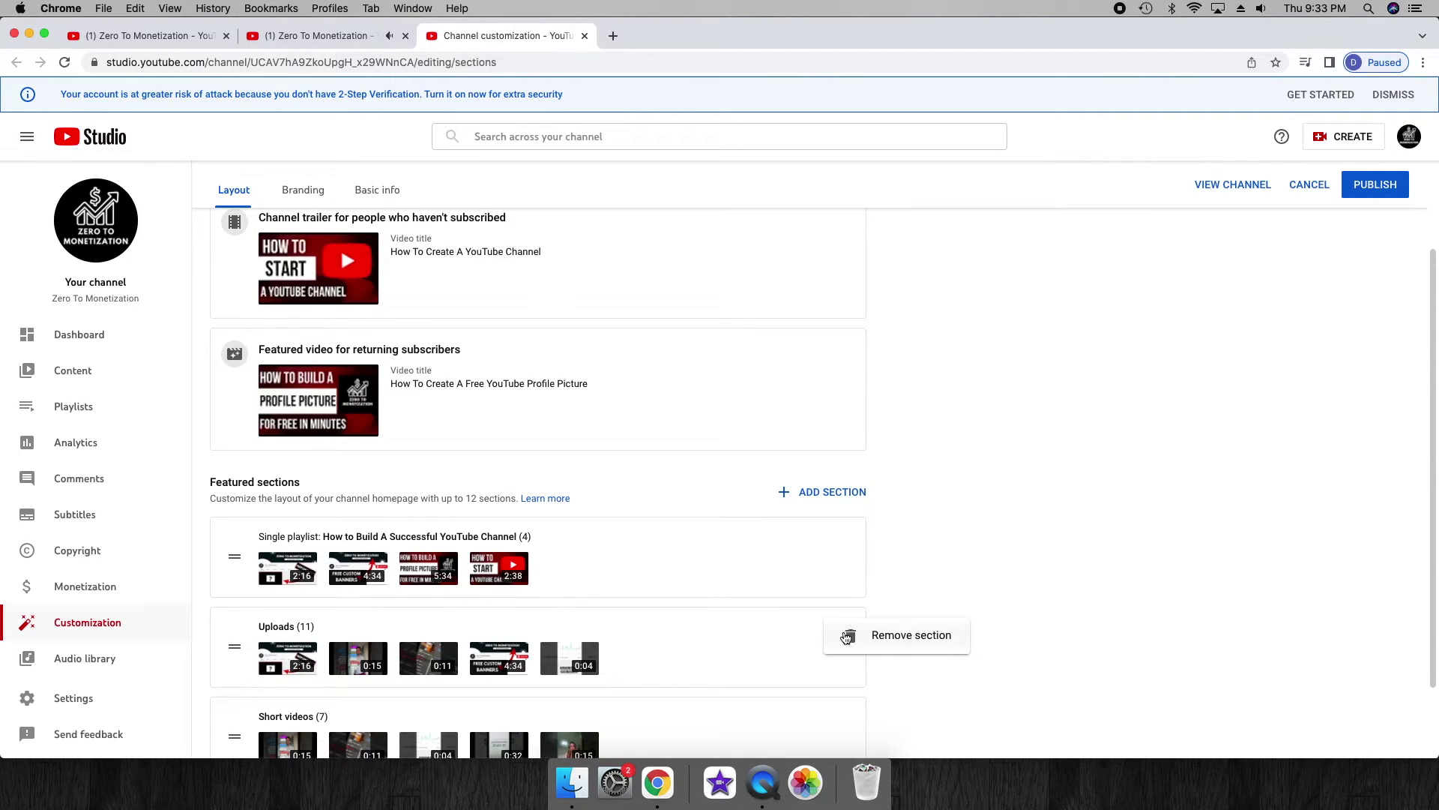
left_click(850, 638)
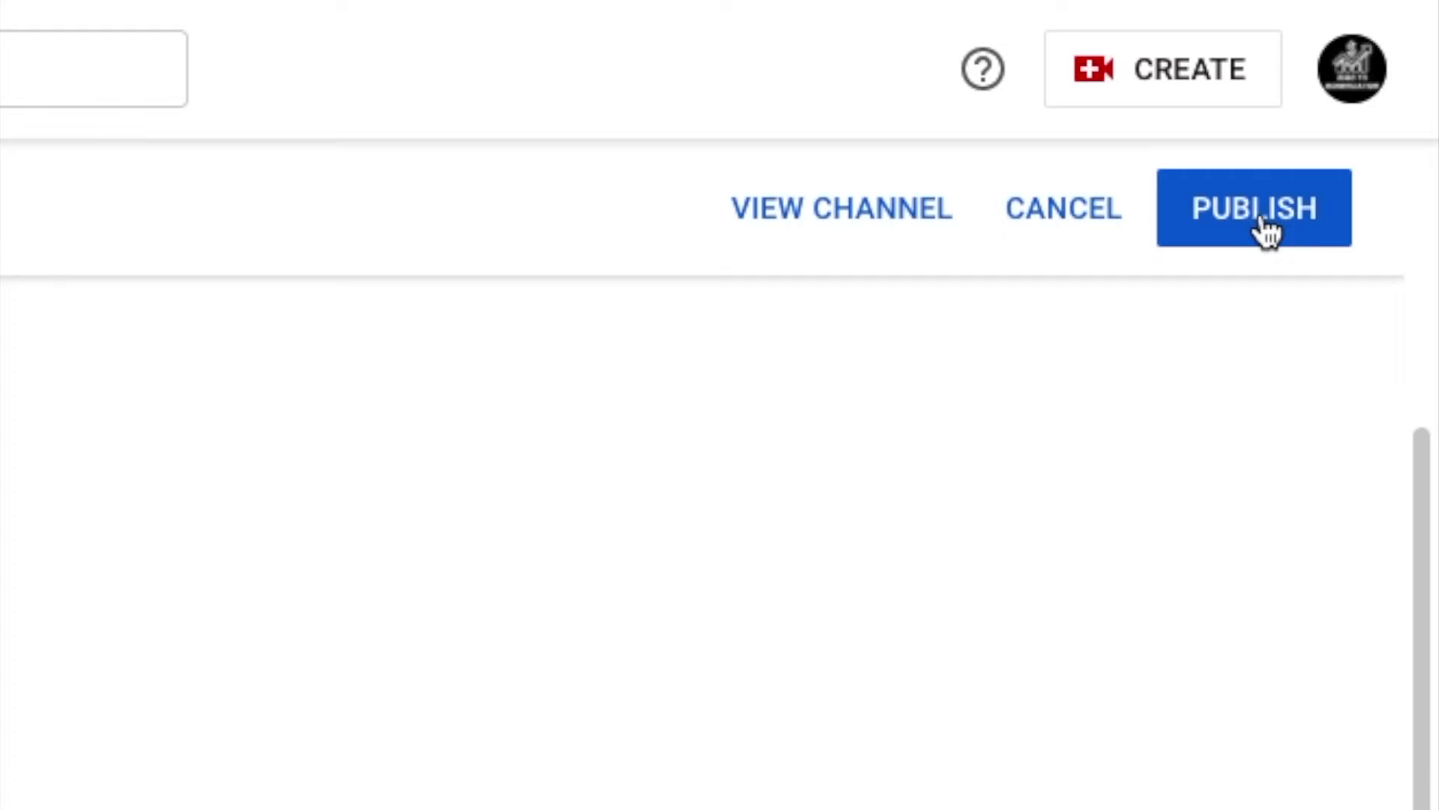
Publish the layout, check the playlist shelf on the homepage, and open its playlist page.
left_click(1374, 193)
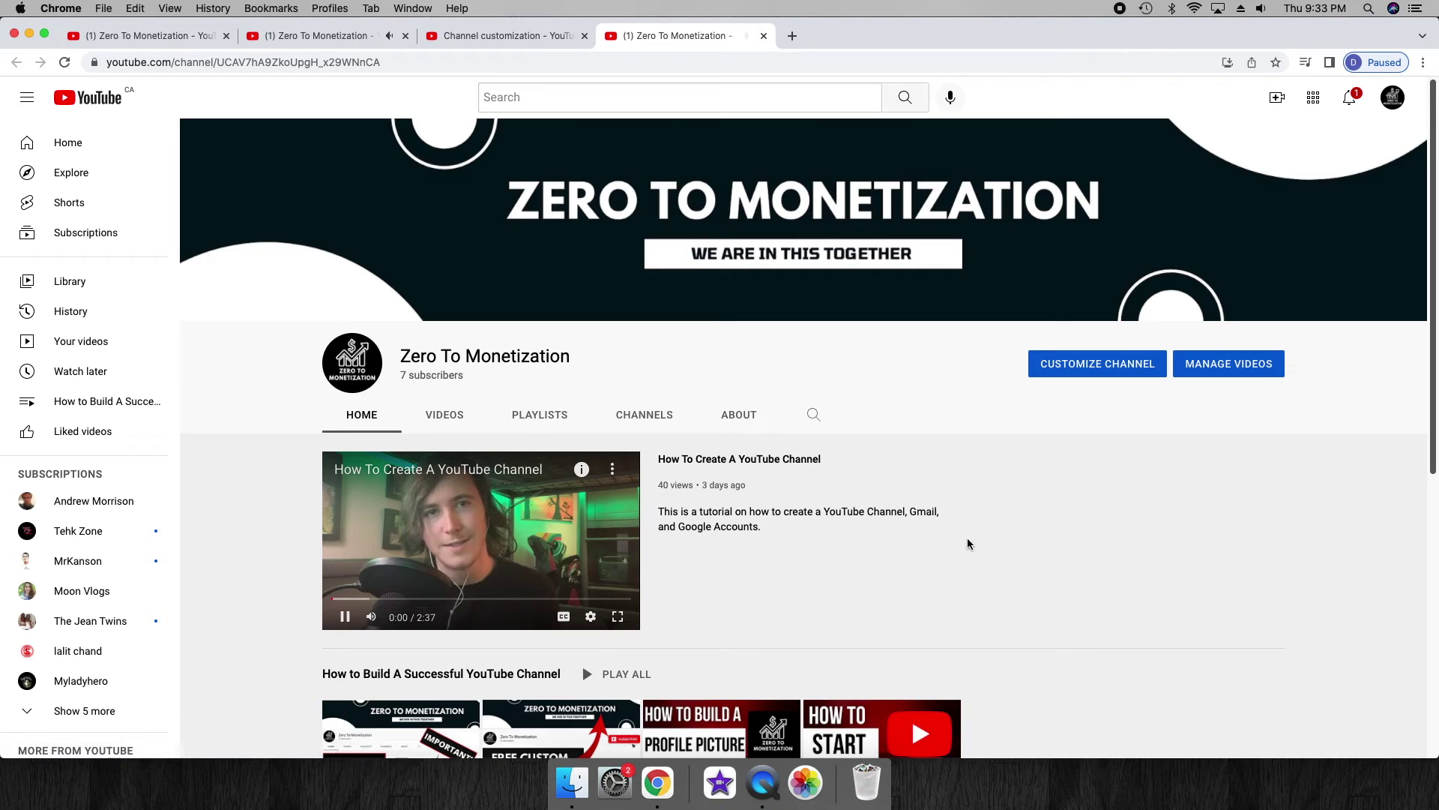
scroll(573, 426, "down", 1)
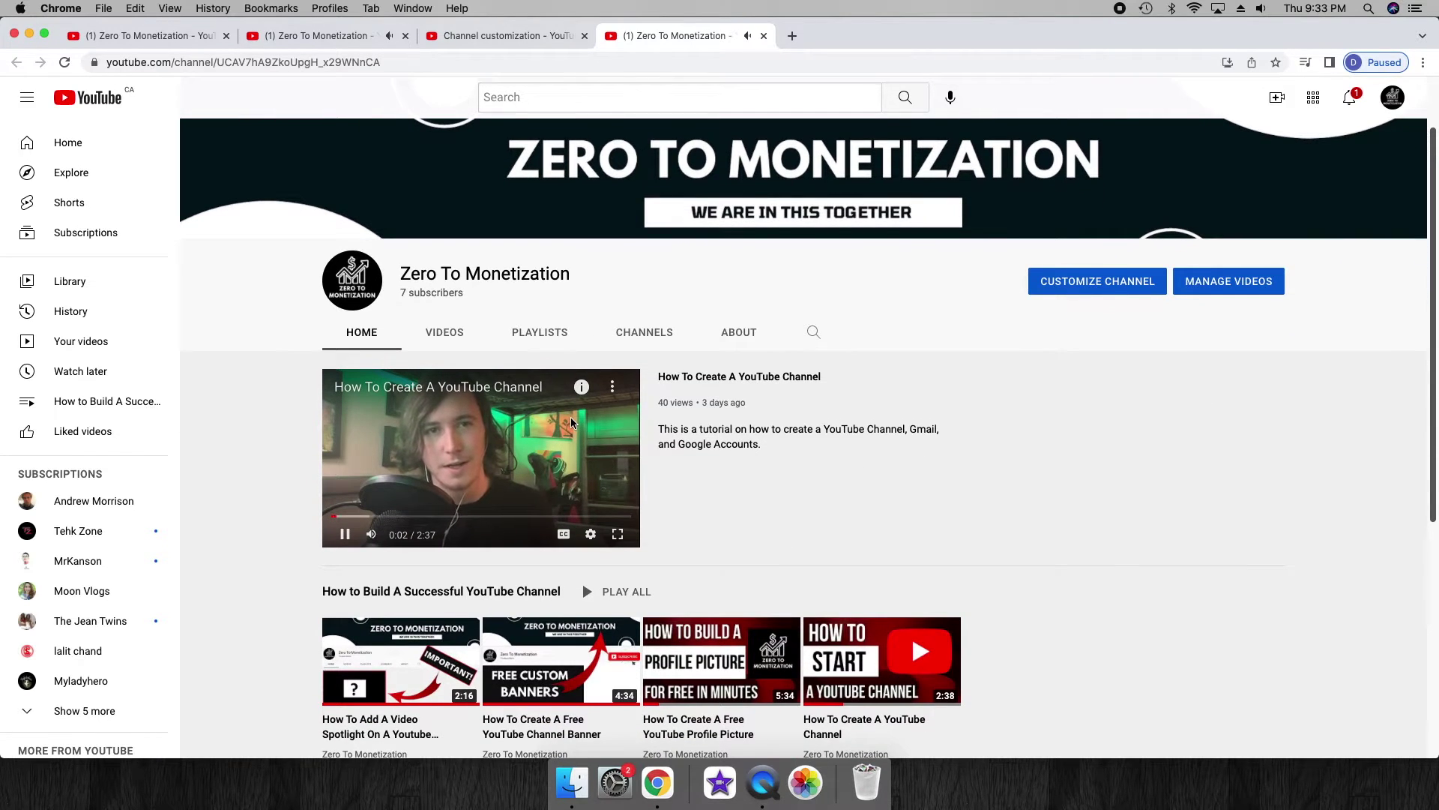
scroll(569, 427, "down", 1)
scroll(568, 428, "down", 1)
scroll(568, 429, "down", 1)
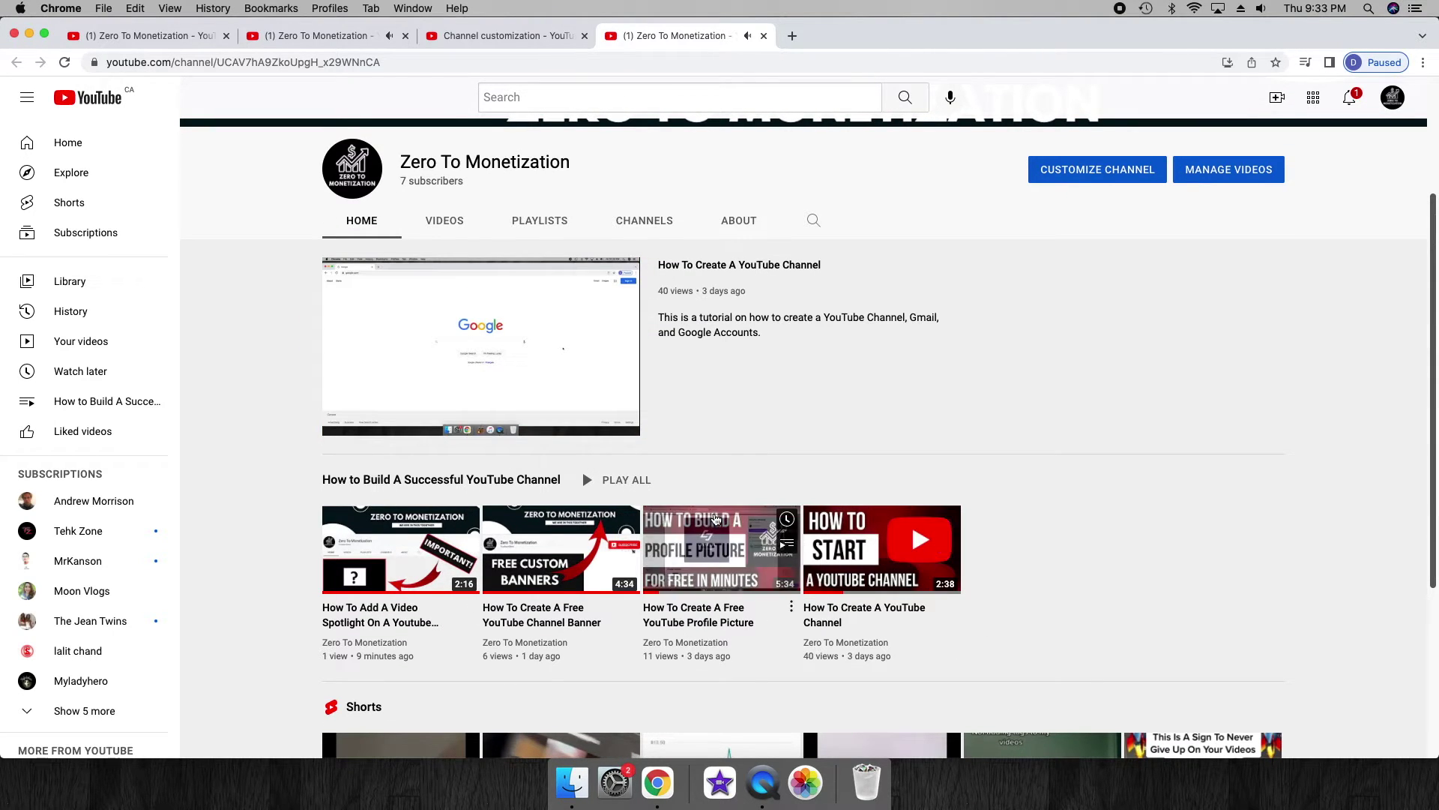
scroll(600, 525, "down", 1)
scroll(787, 560, "down", 4)
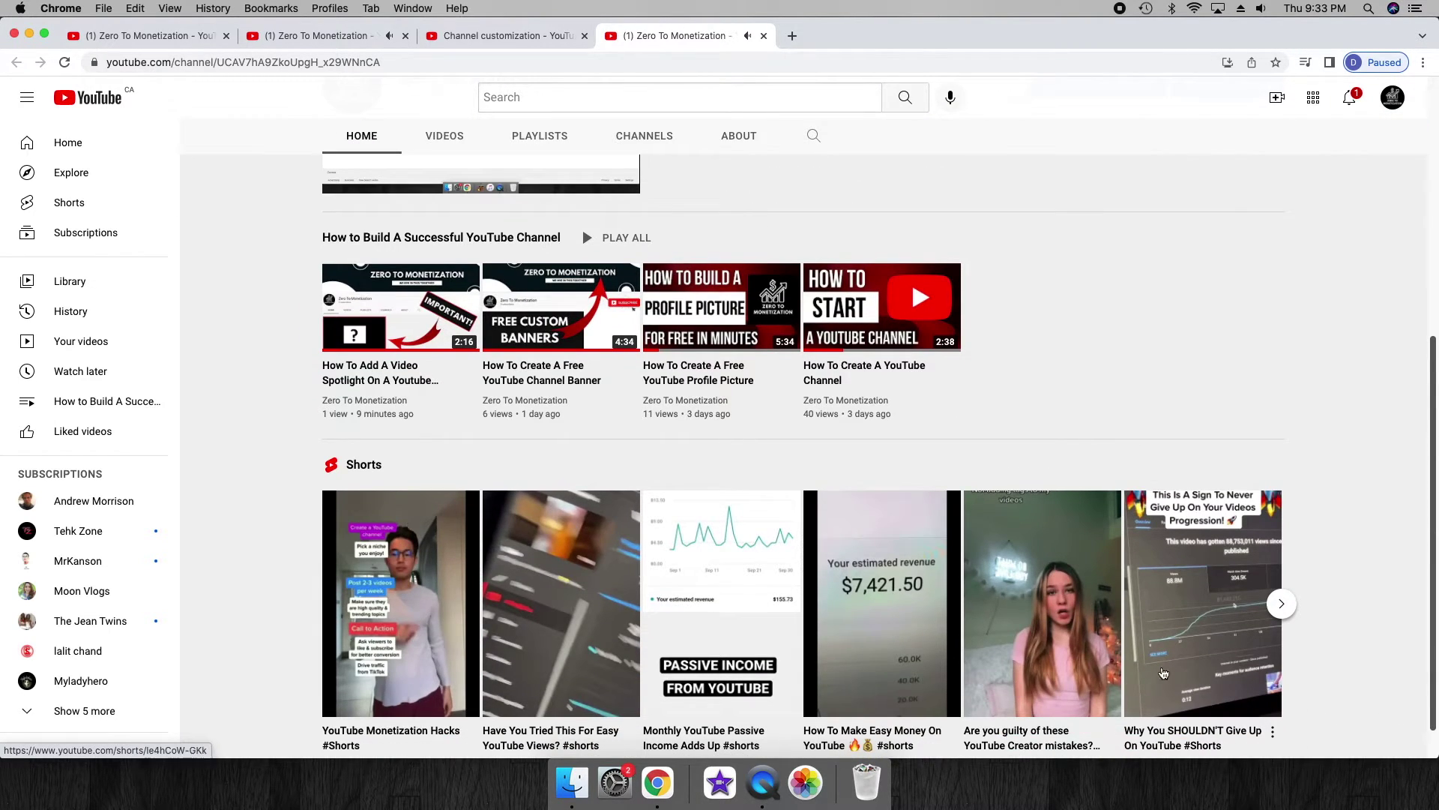
scroll(592, 495, "up", 3)
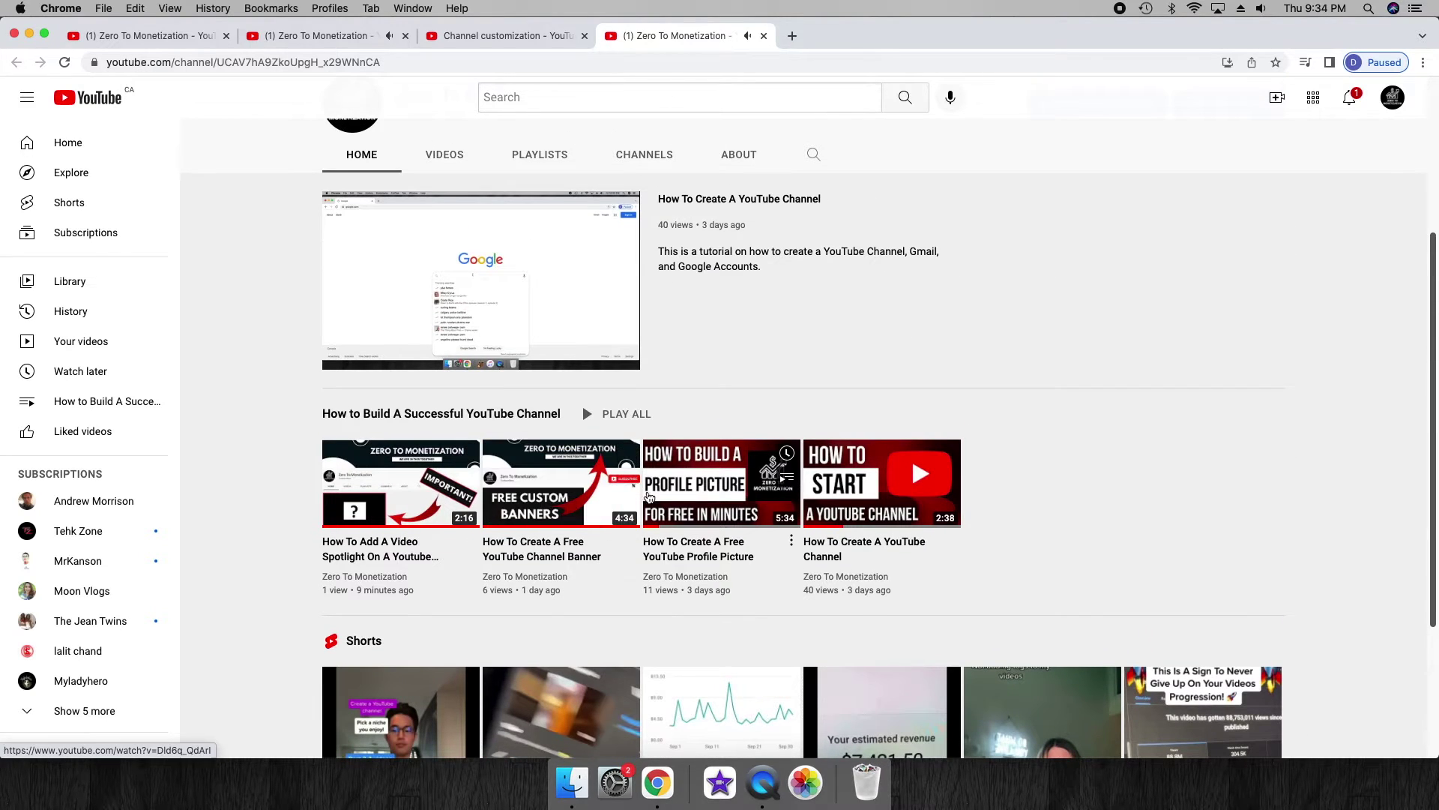
scroll(628, 457, "up", 1)
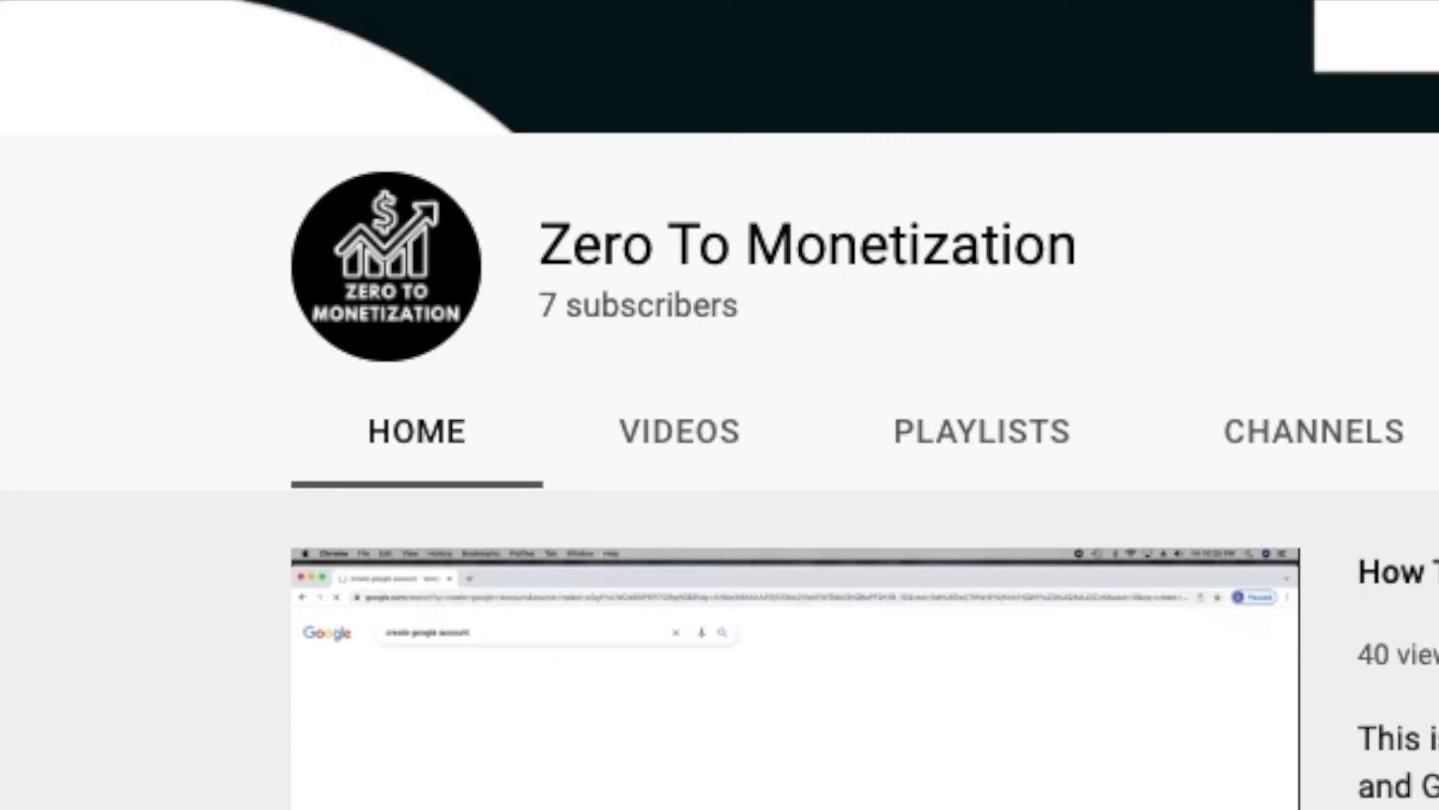
scroll(1015, 544, "down", 1)
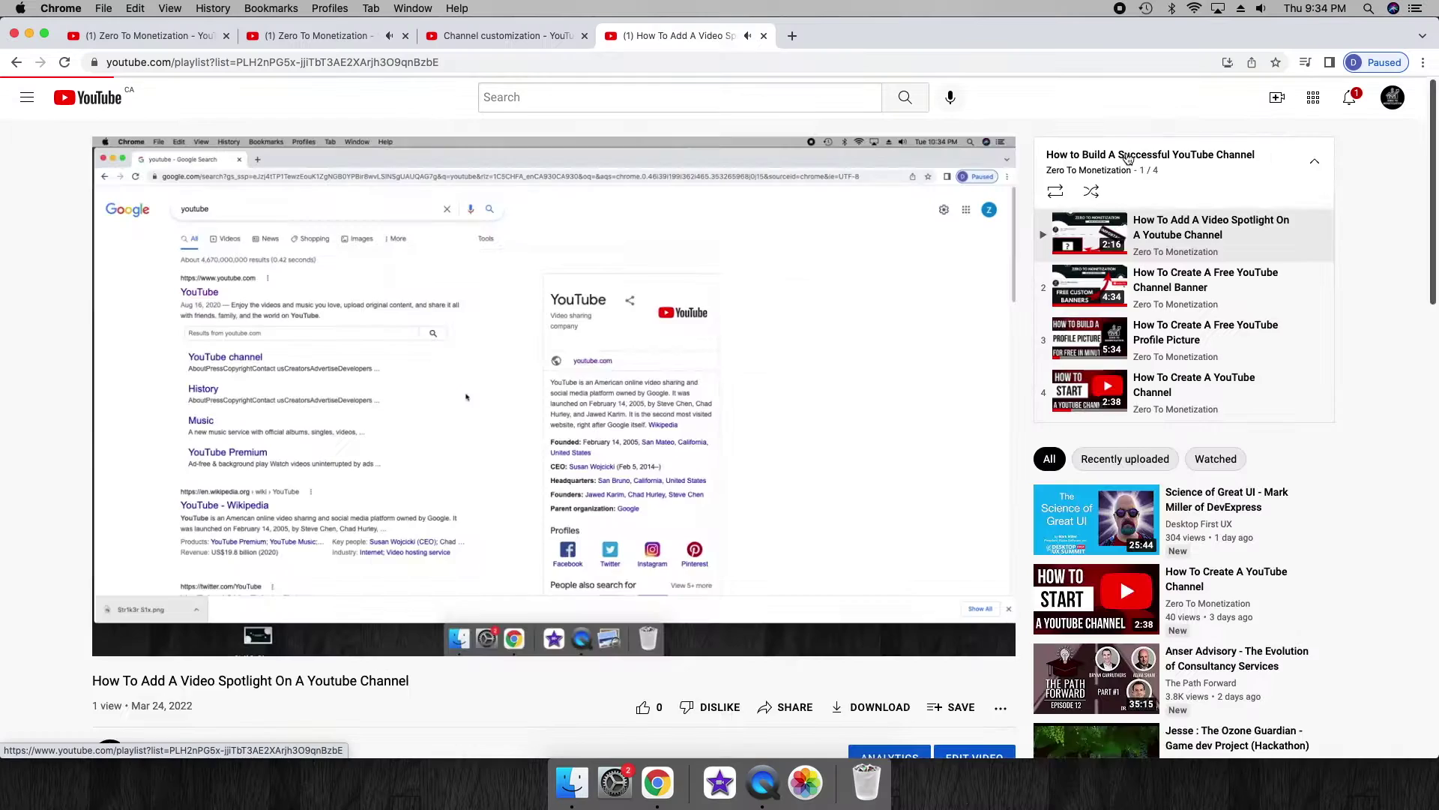
left_click(1126, 155)
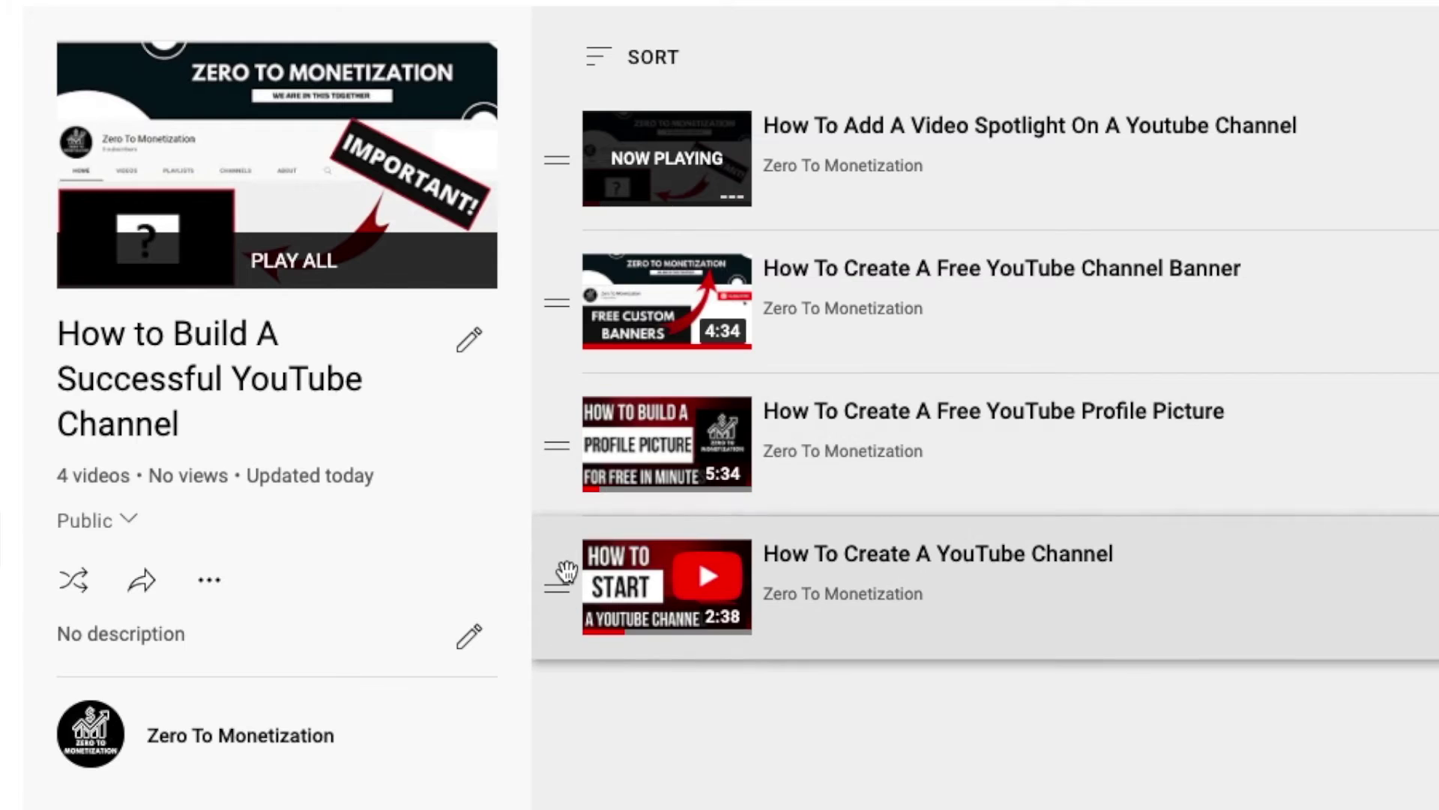
Order the playlist Create Channel, Profile Picture, Channel Banner, Video Spotlight, then return to channel homepage.
left_click_drag(559, 611, 584, 198)
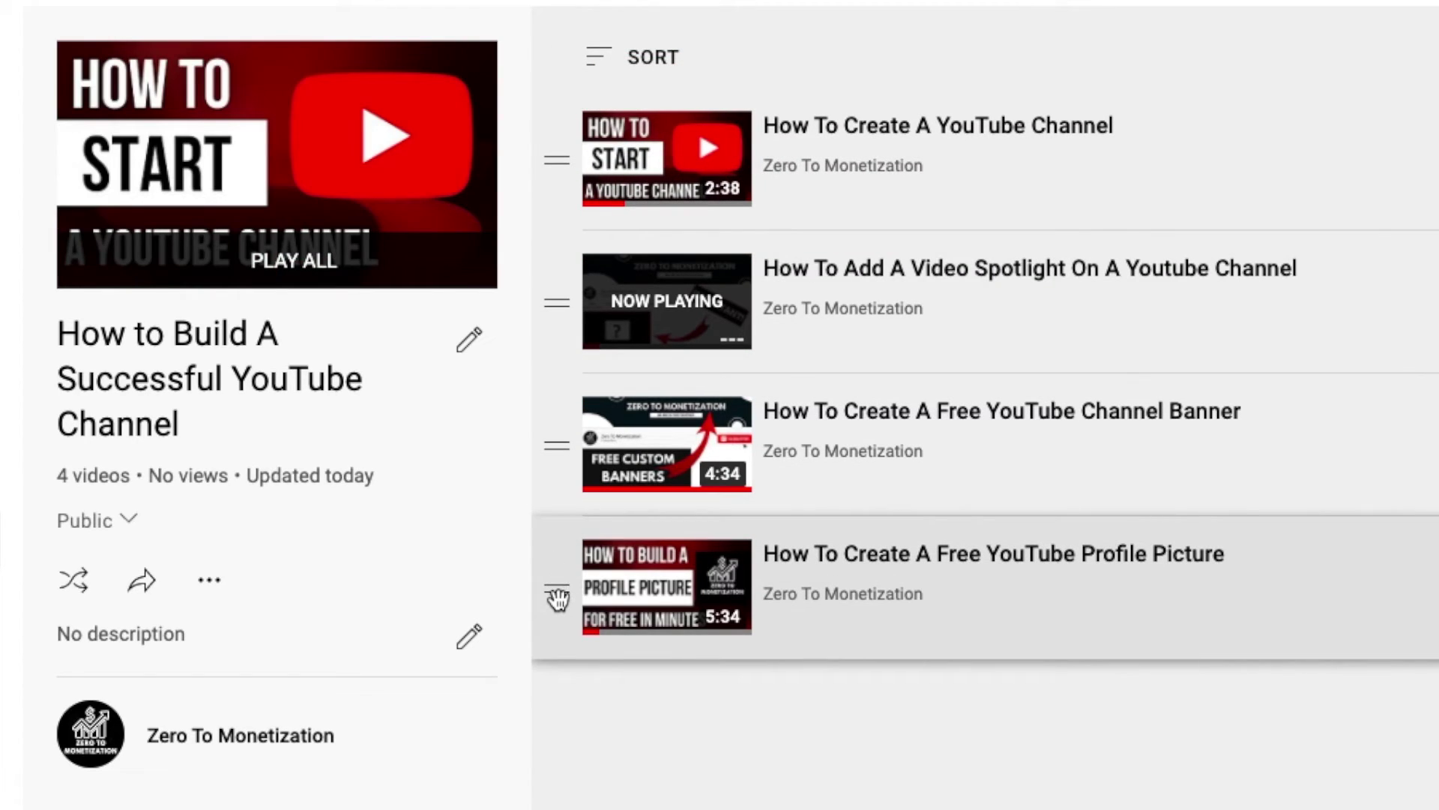
mouse_move(558, 598)
left_mouse_down()
mouse_move(558, 307)
mouse_move(561, 433)
left_mouse_up()
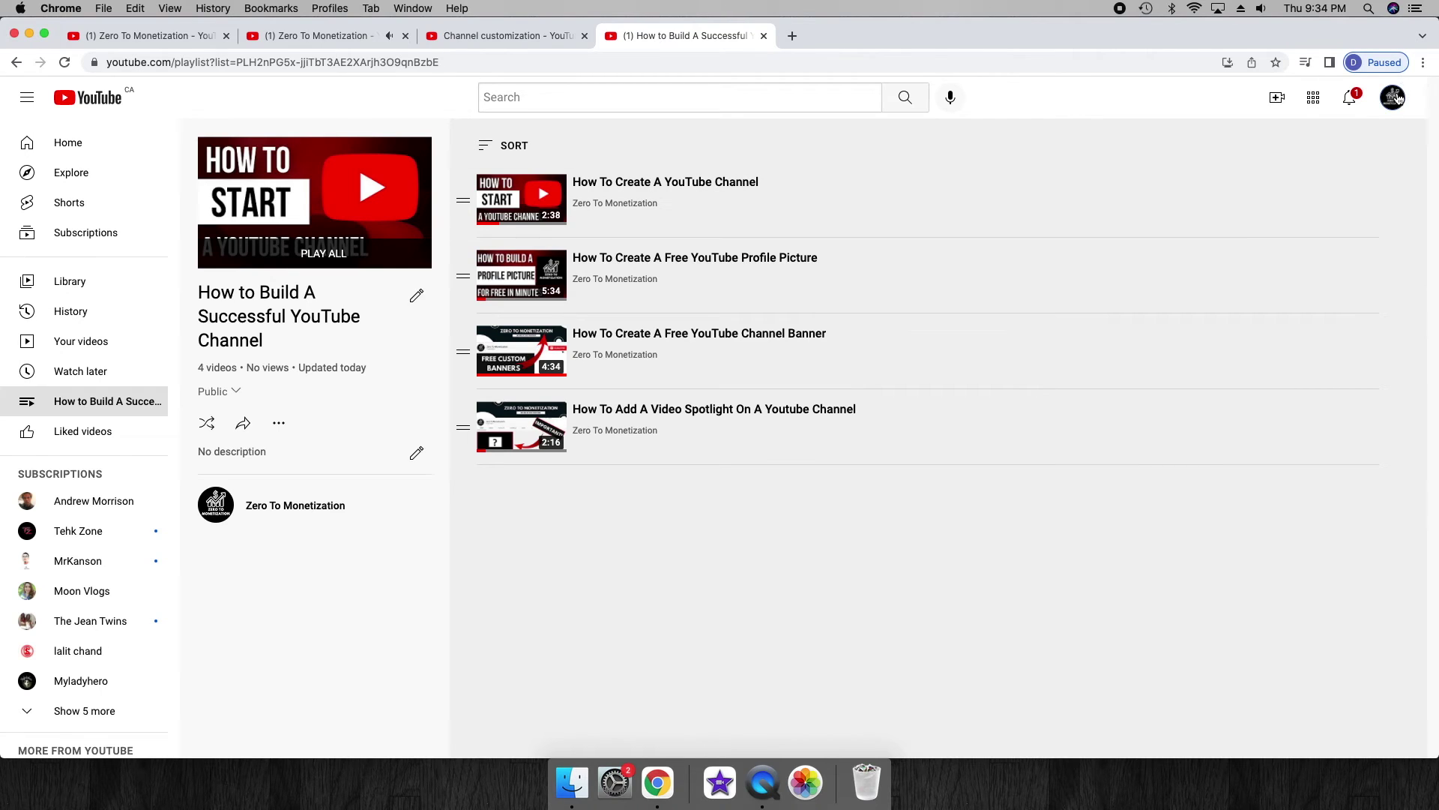
left_click(1396, 98)
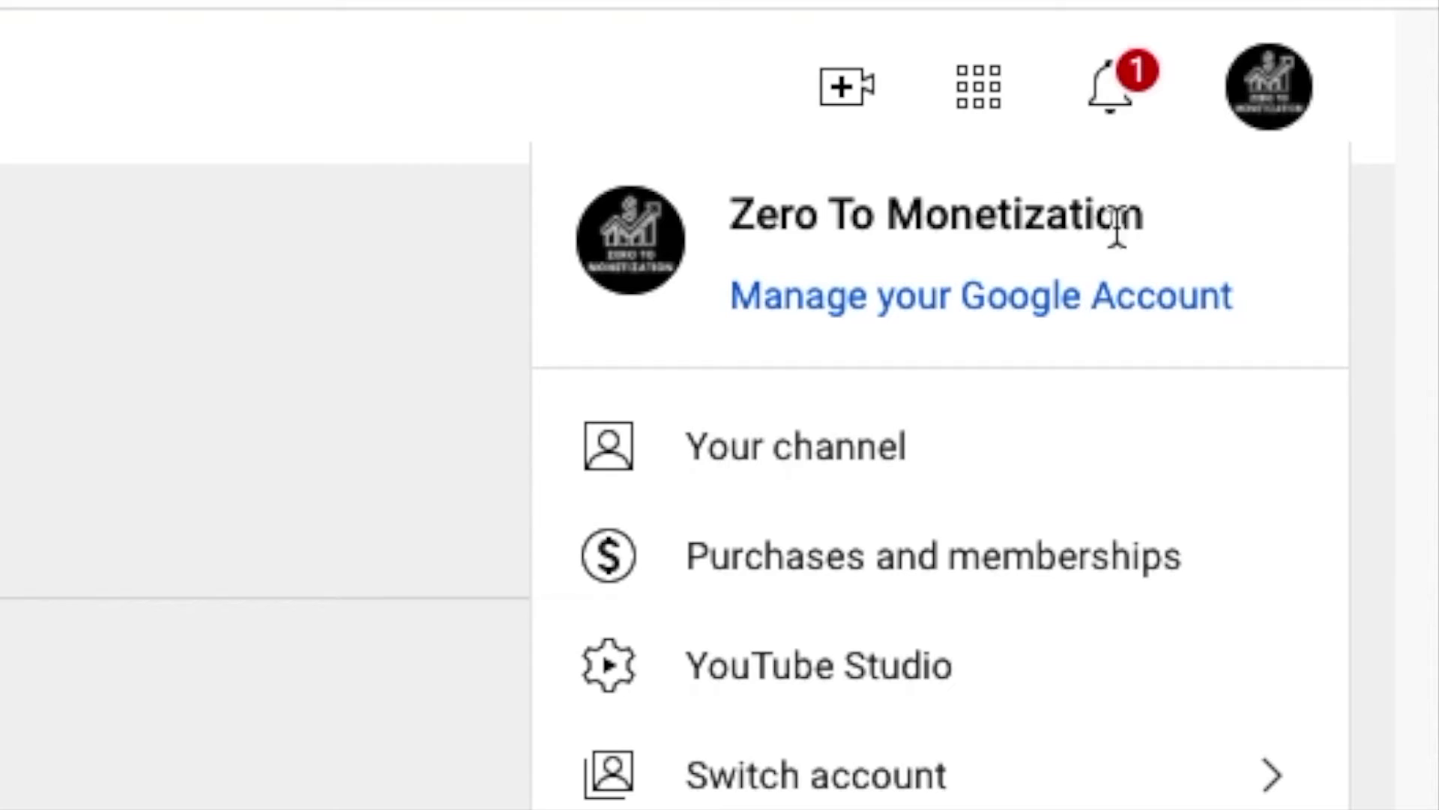
left_click(933, 454)
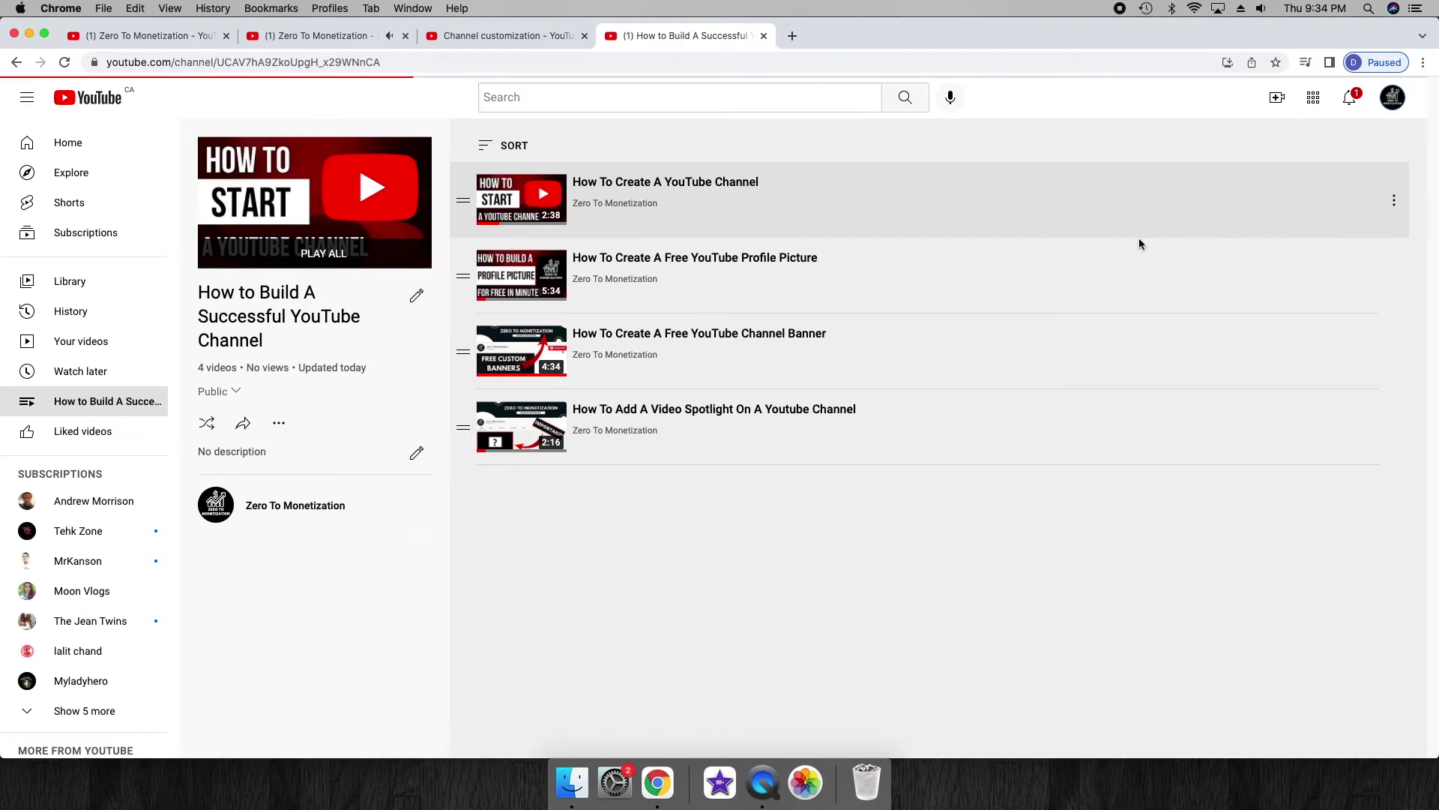
scroll(886, 412, "down", 5)
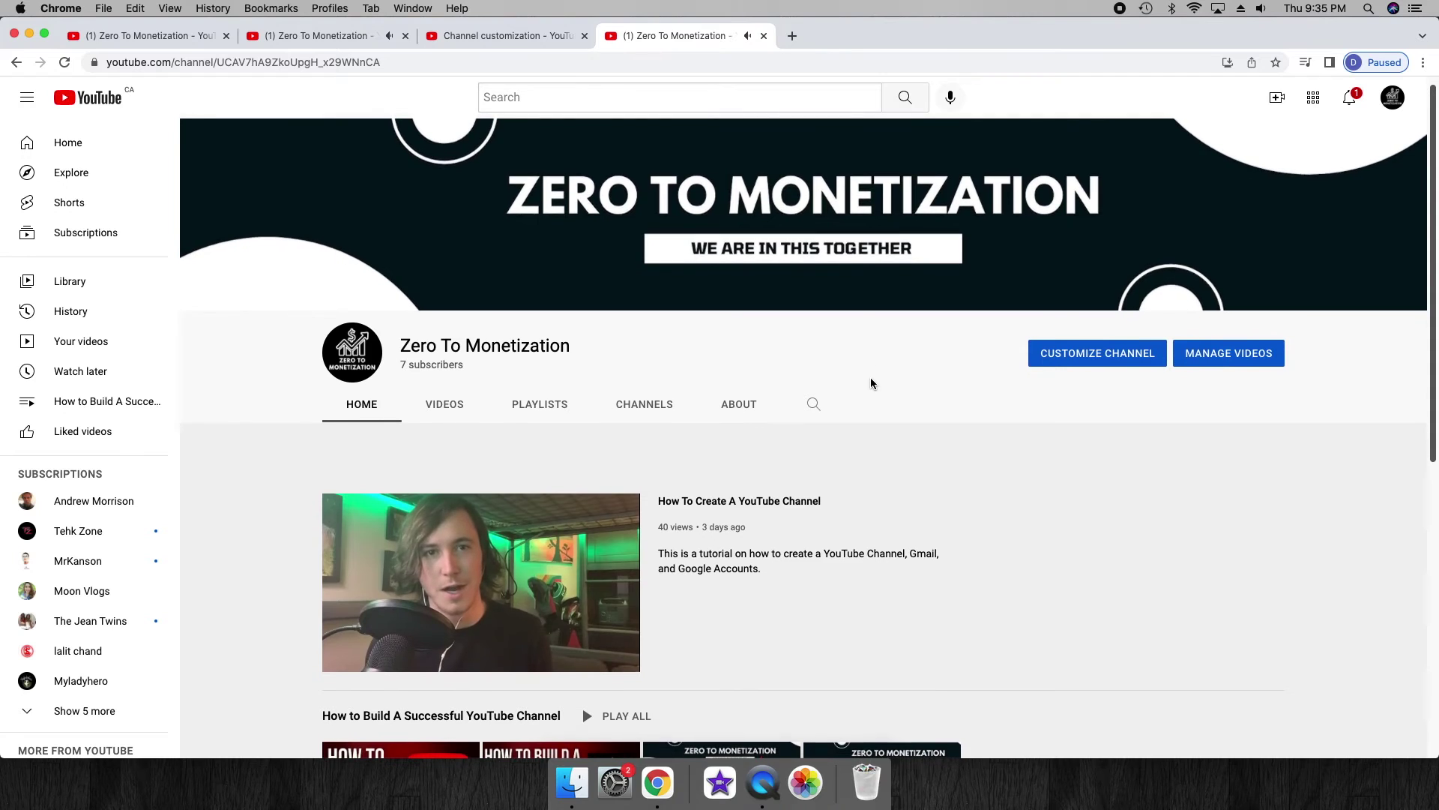
scroll(882, 404, "down", 3)
scroll(885, 408, "down", 5)
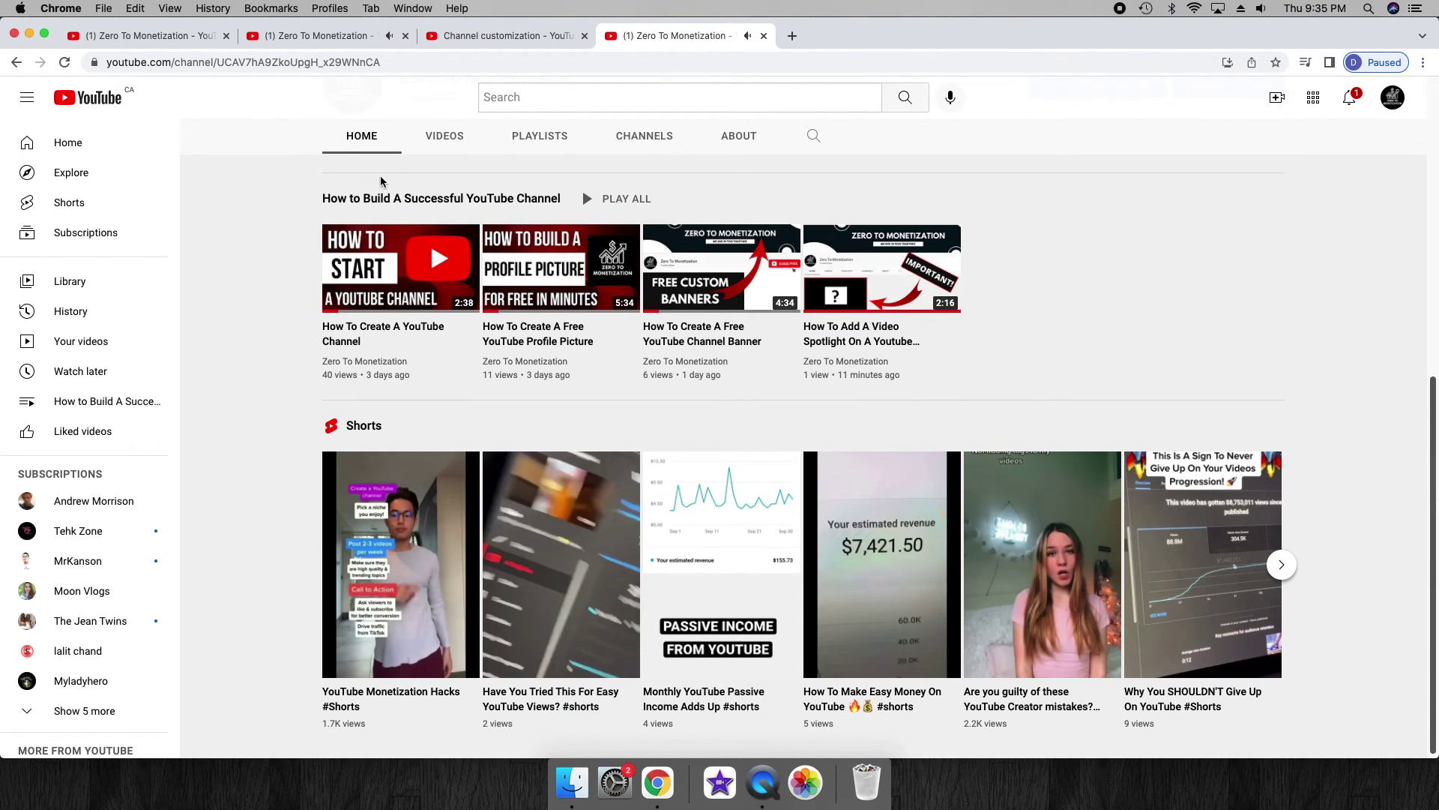
scroll(716, 443, "up", 10)
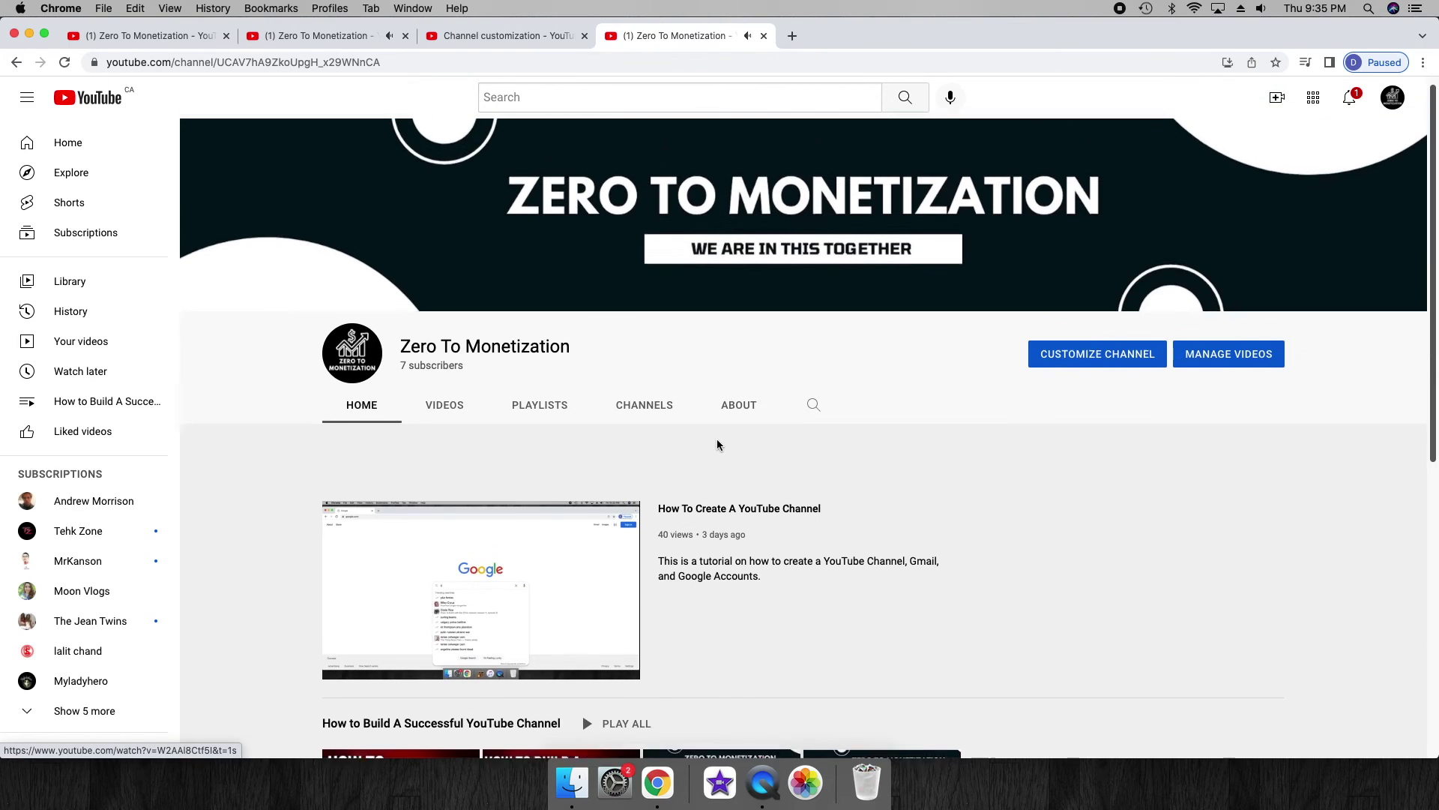